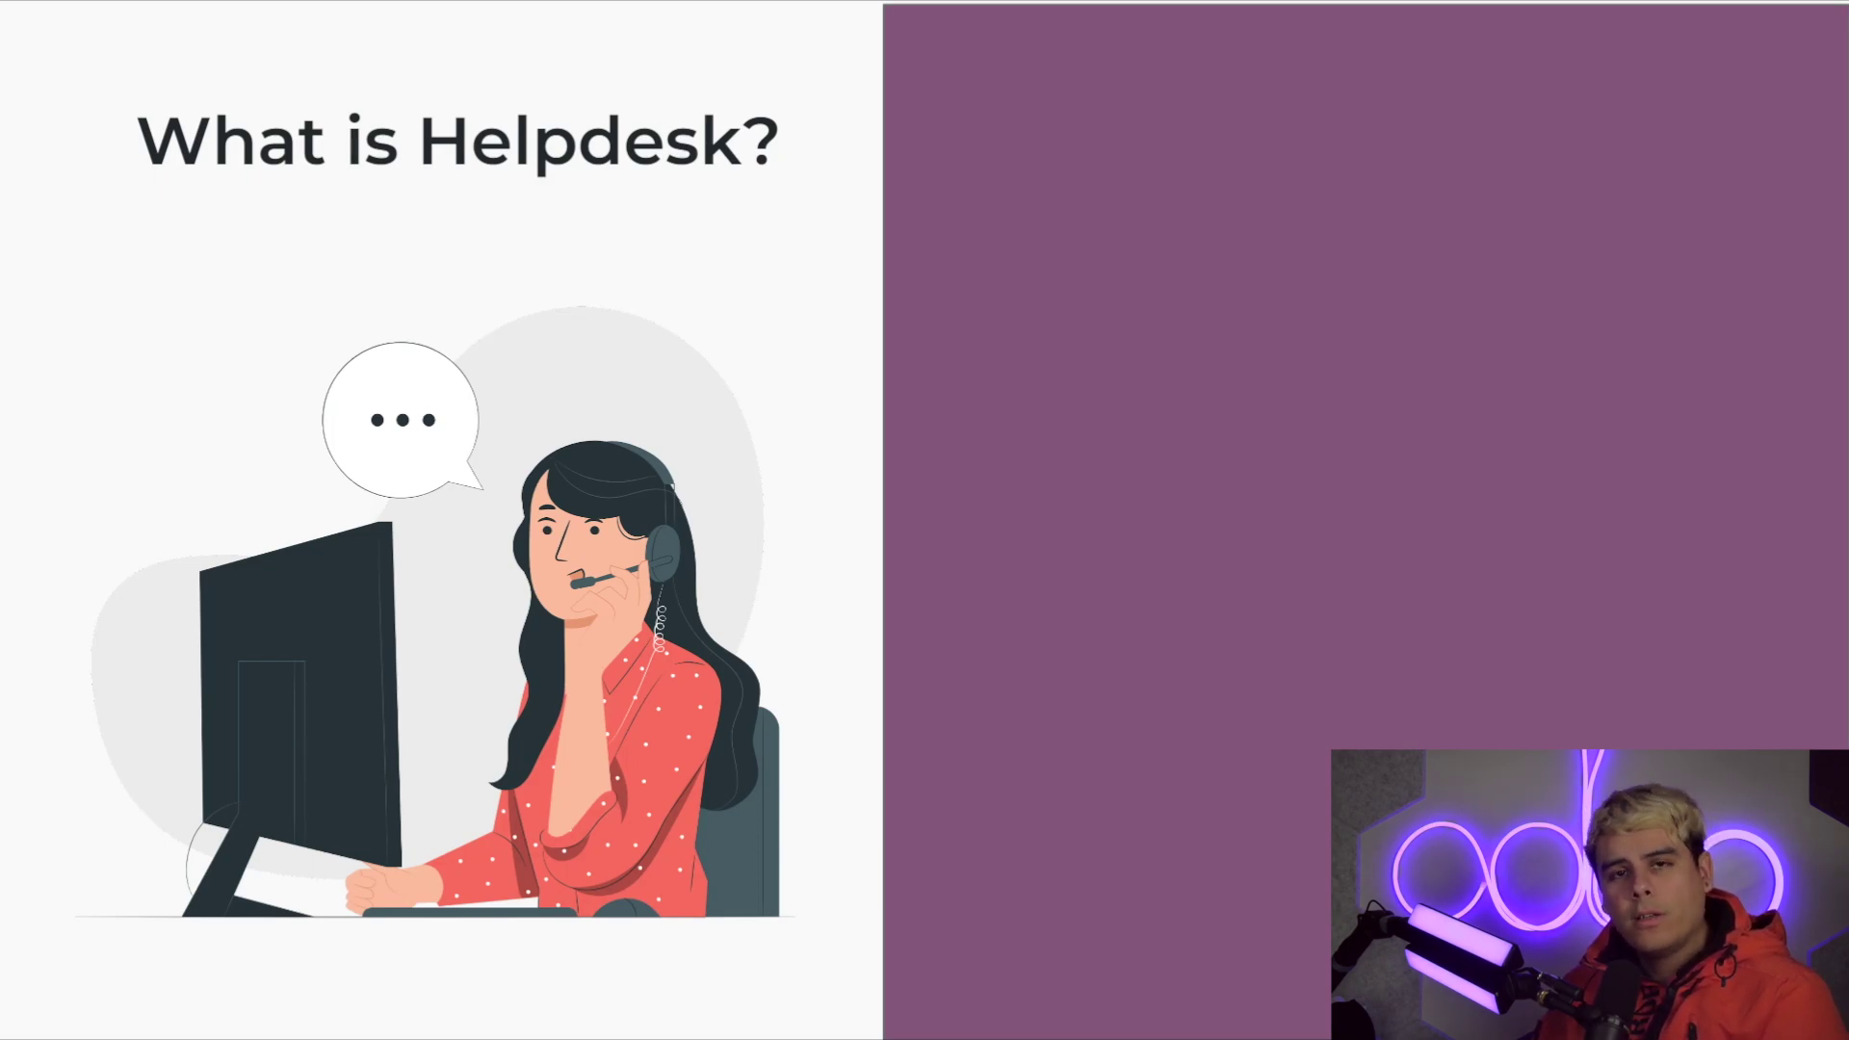
# Advance the slide to show the 'Receive feedback' point on the Helpdesk introduction slide.
pyautogui.press('Right')
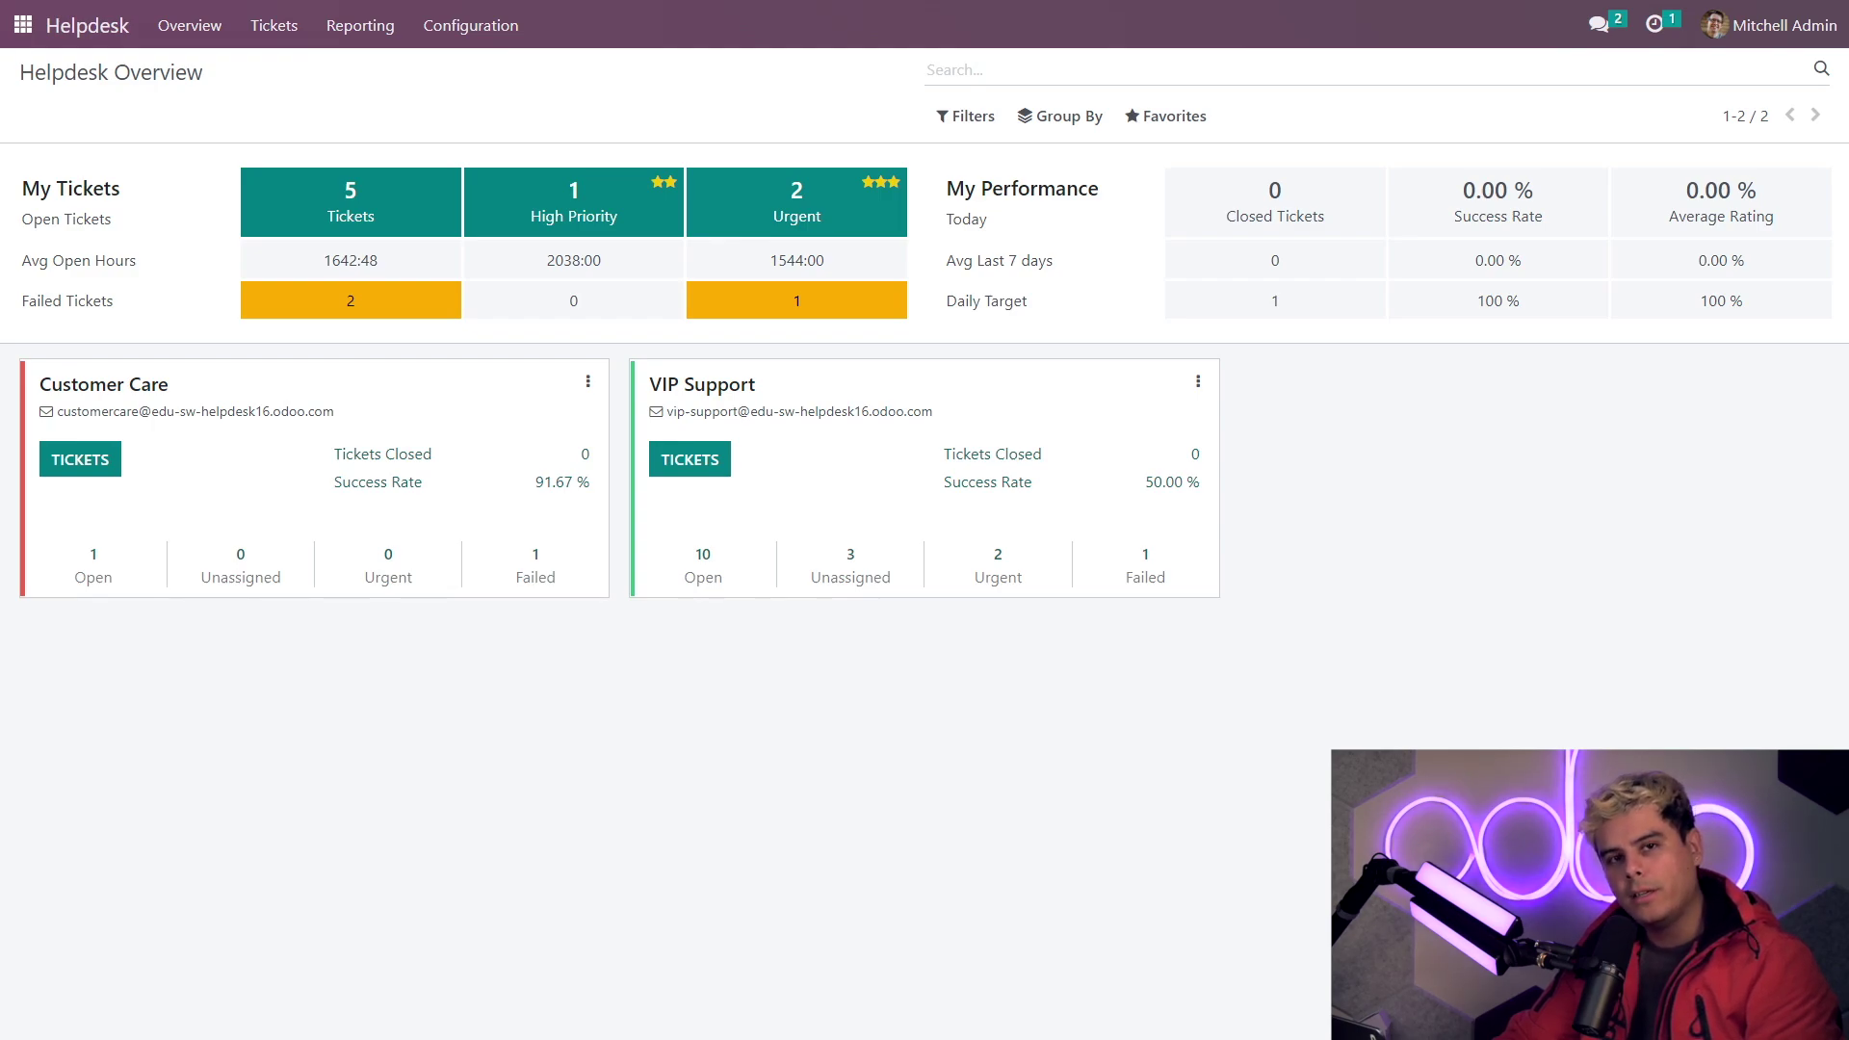
# On the Customer Care board, move a ticket and reorder On Hold, then start a ticket there.
pyautogui.click(85, 459)
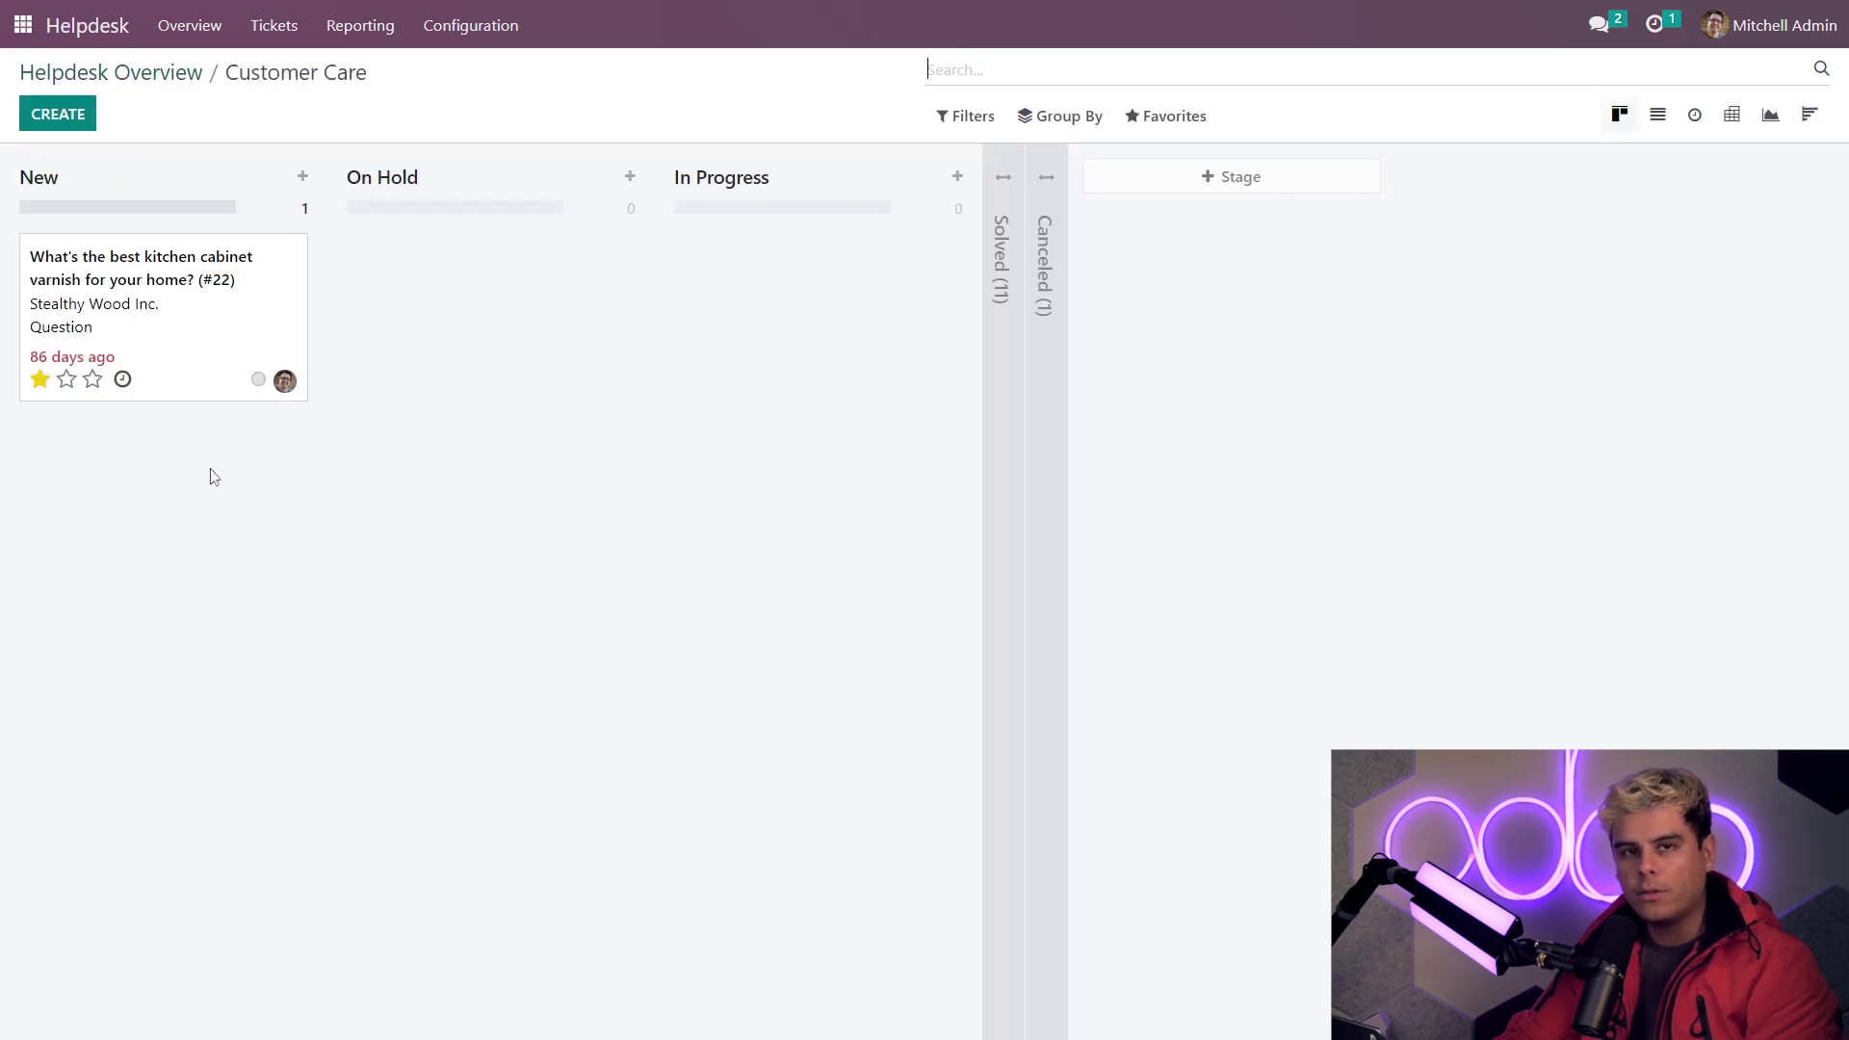
pyautogui.click(220, 472)
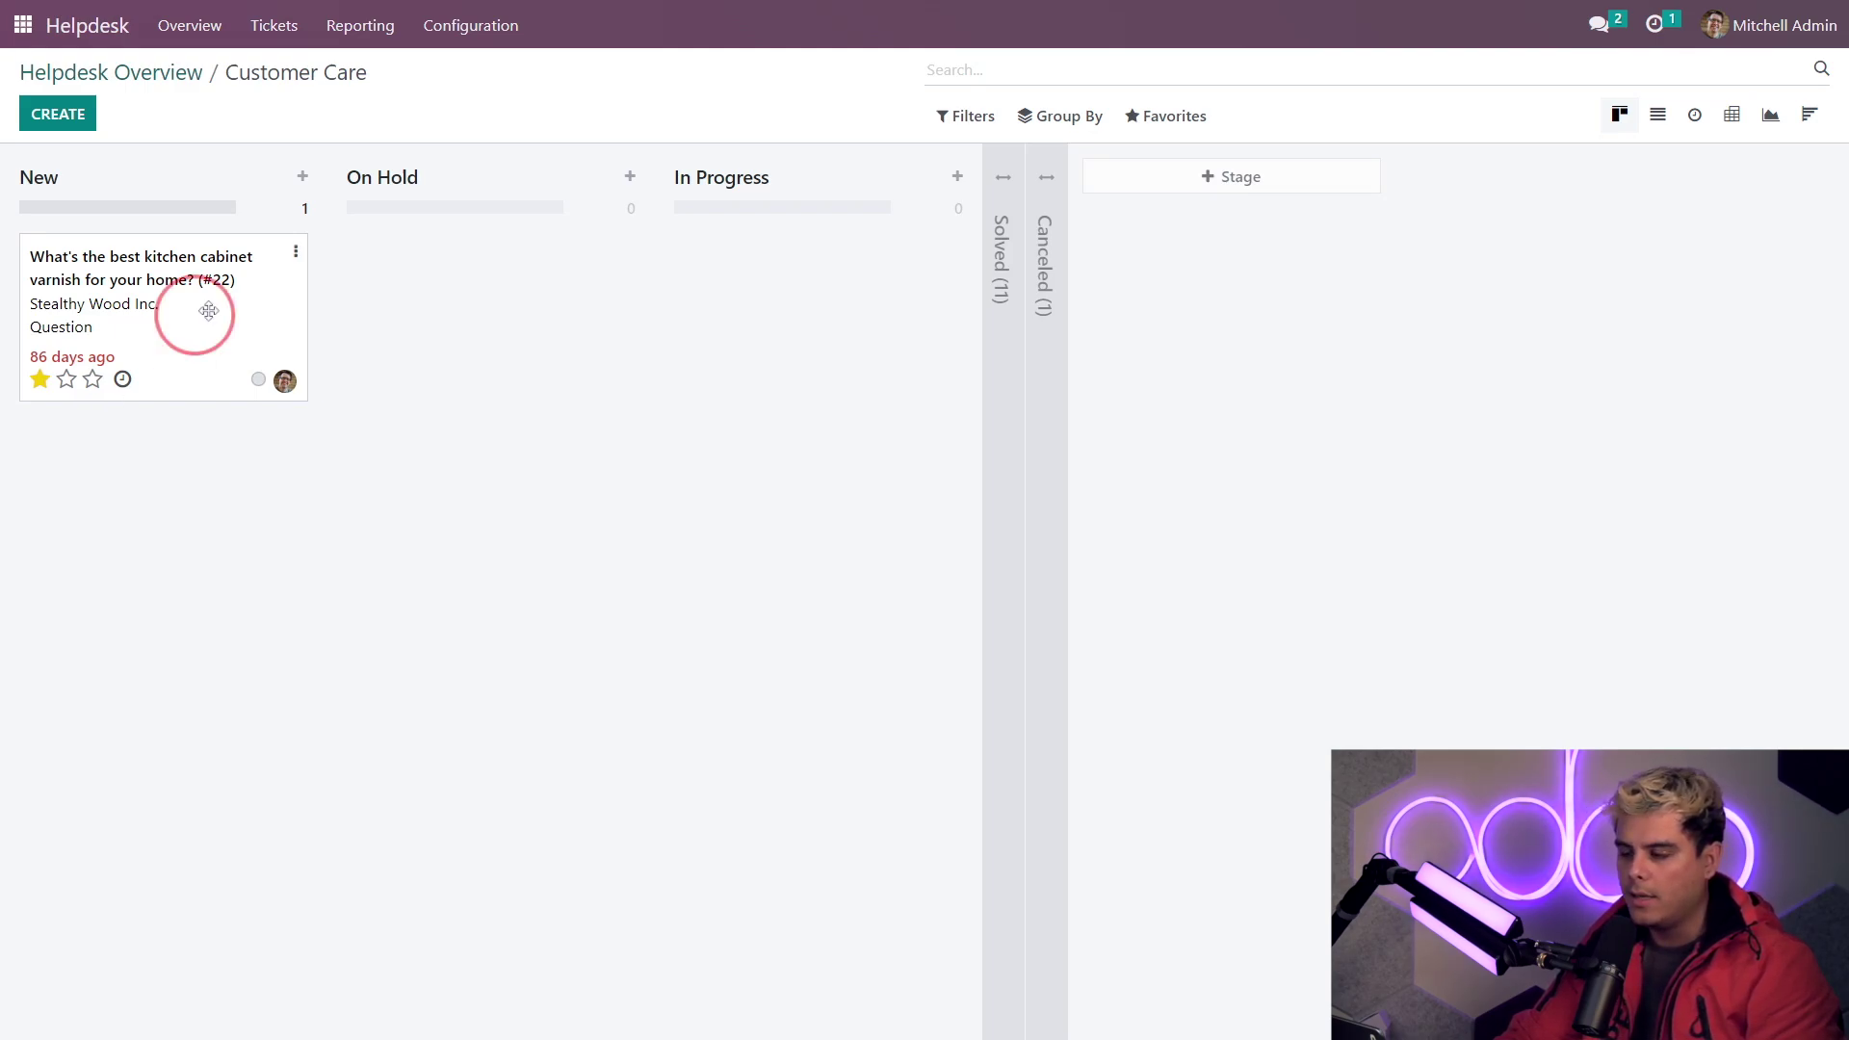
pyautogui.moveTo(193, 309); pyautogui.dragTo(145, 343)
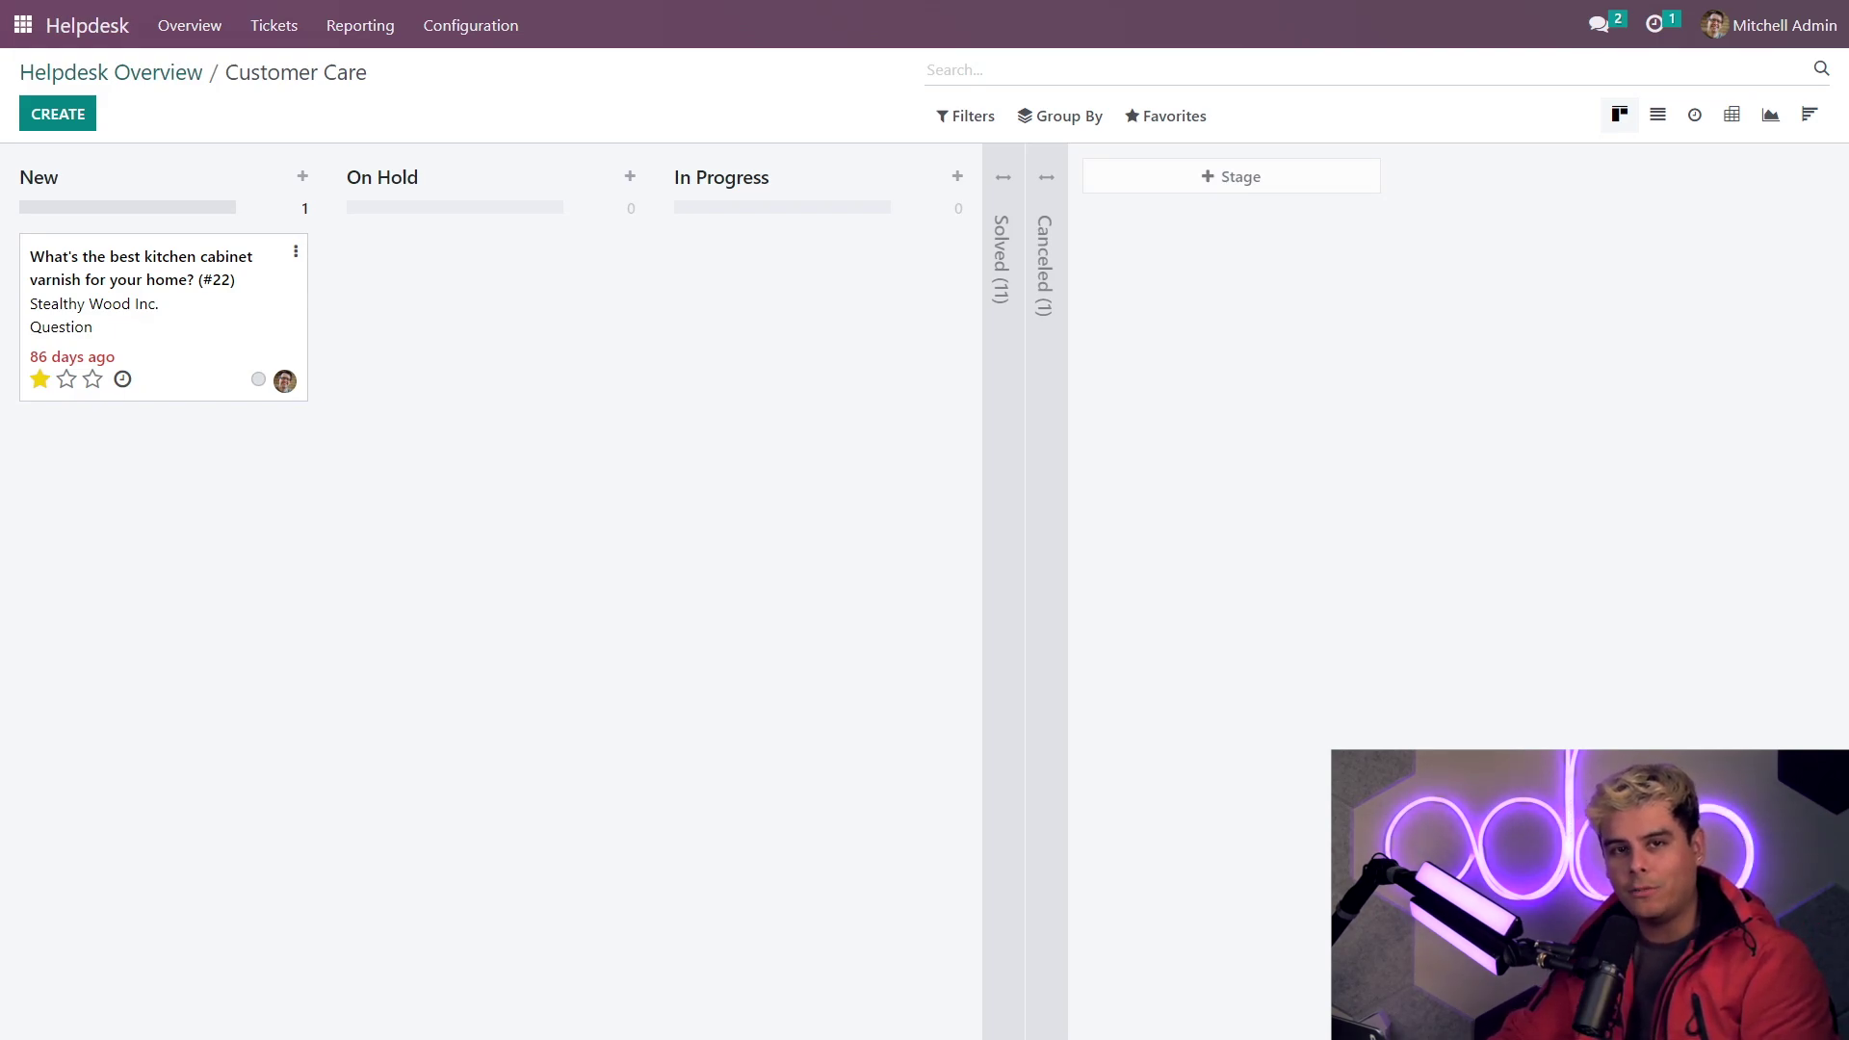
pyautogui.moveTo(506, 164); pyautogui.dragTo(484, 204)
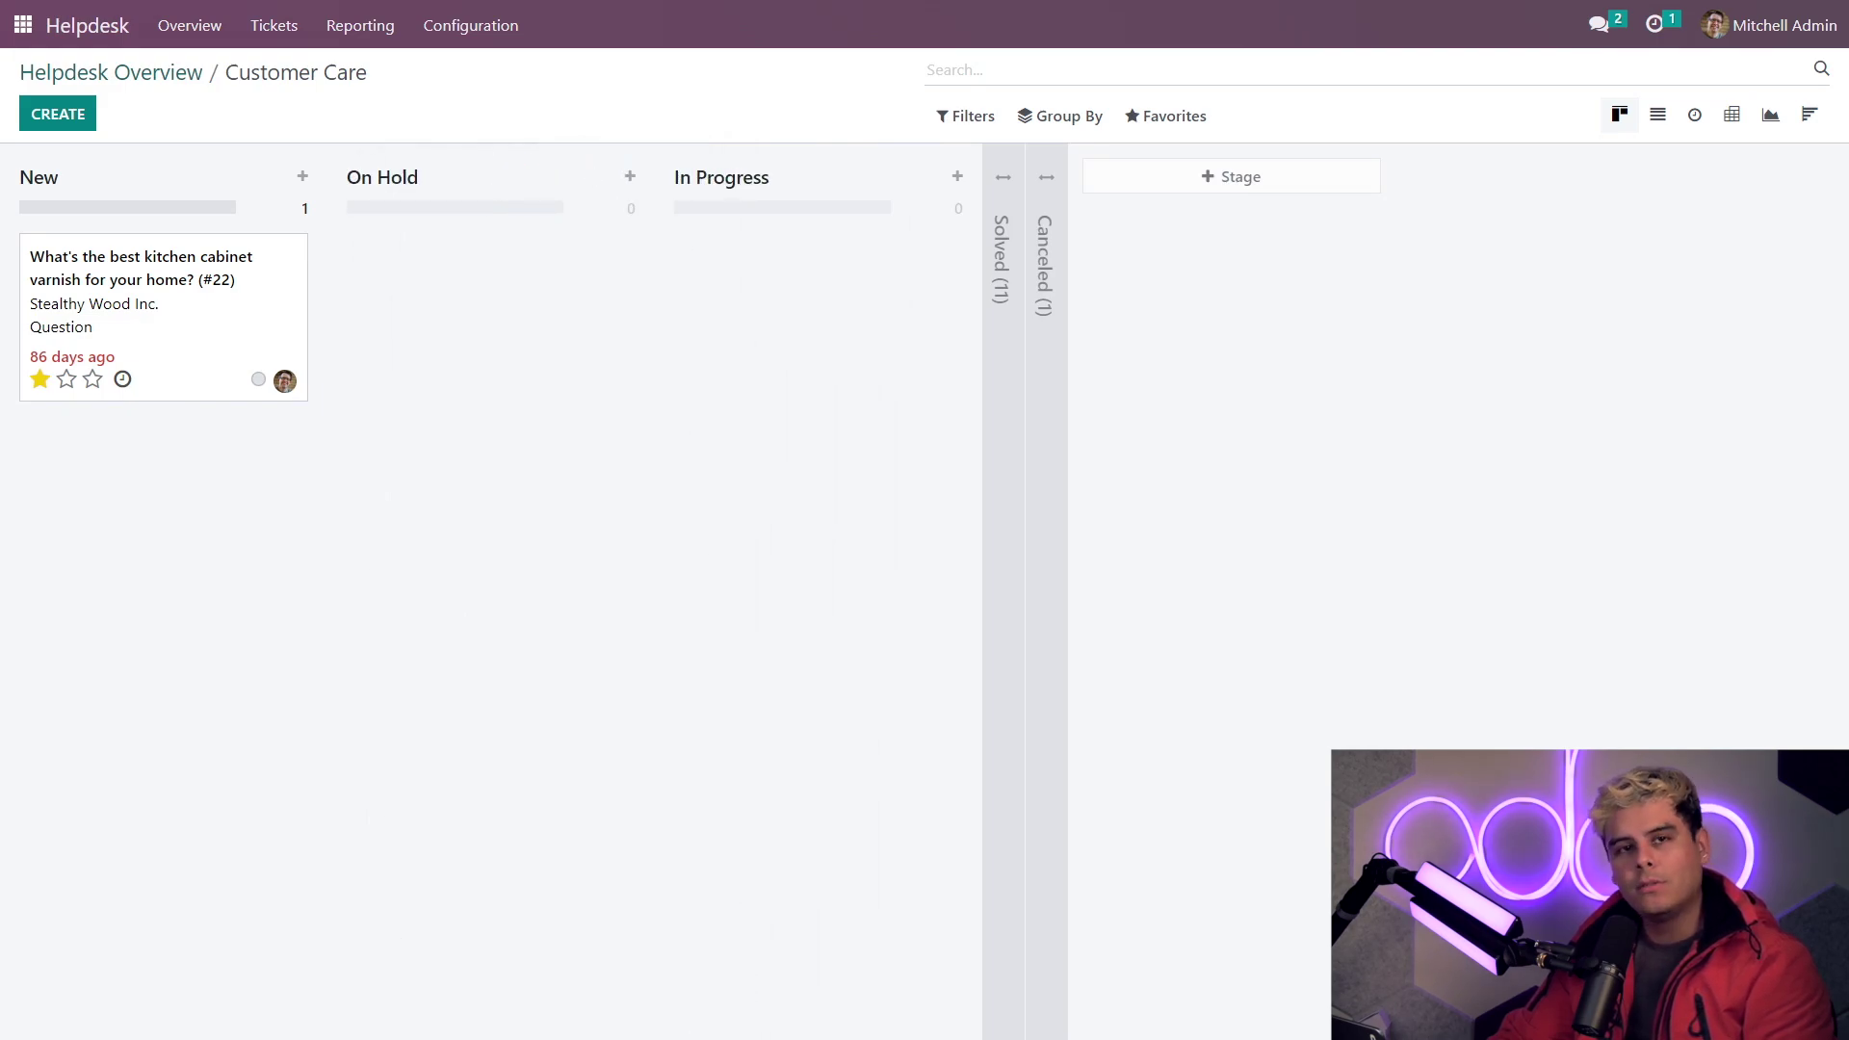
pyautogui.click(631, 178)
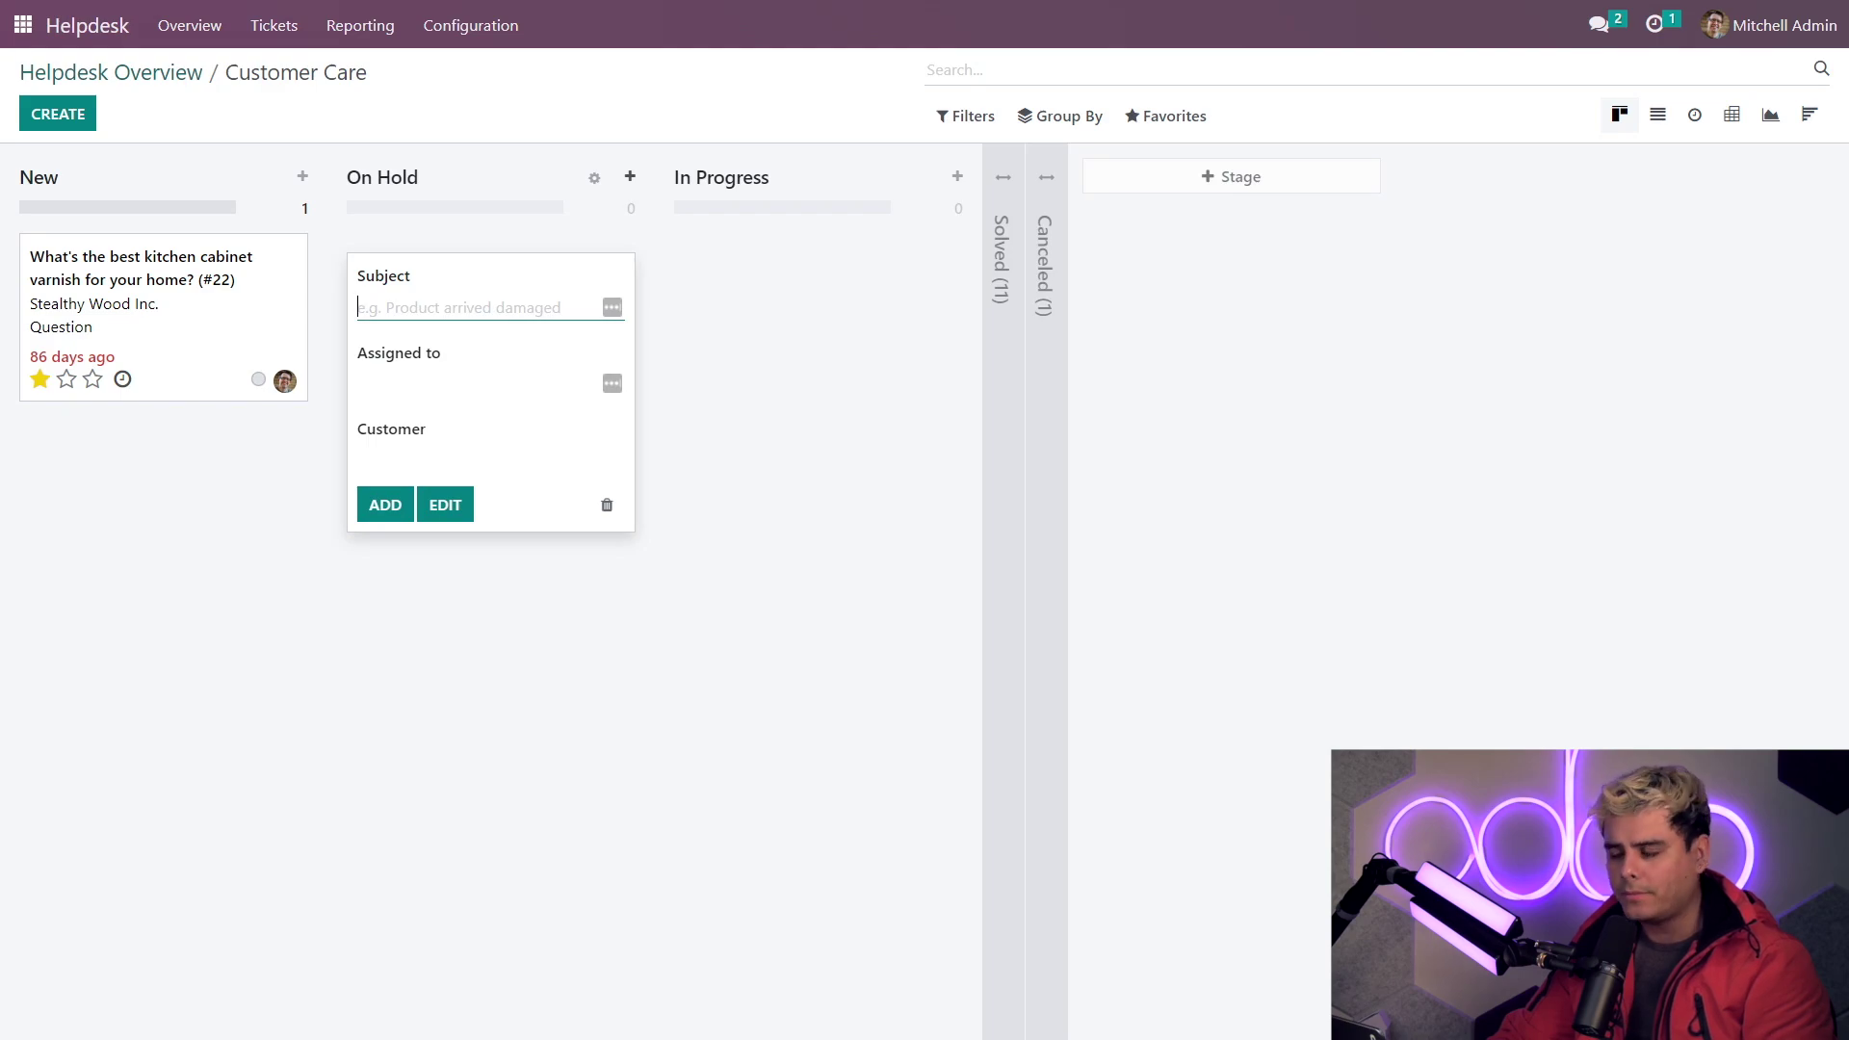
# Abandon the unfinished ticket and bring up the On Hold stage's gear menu.
pyautogui.click(594, 182)
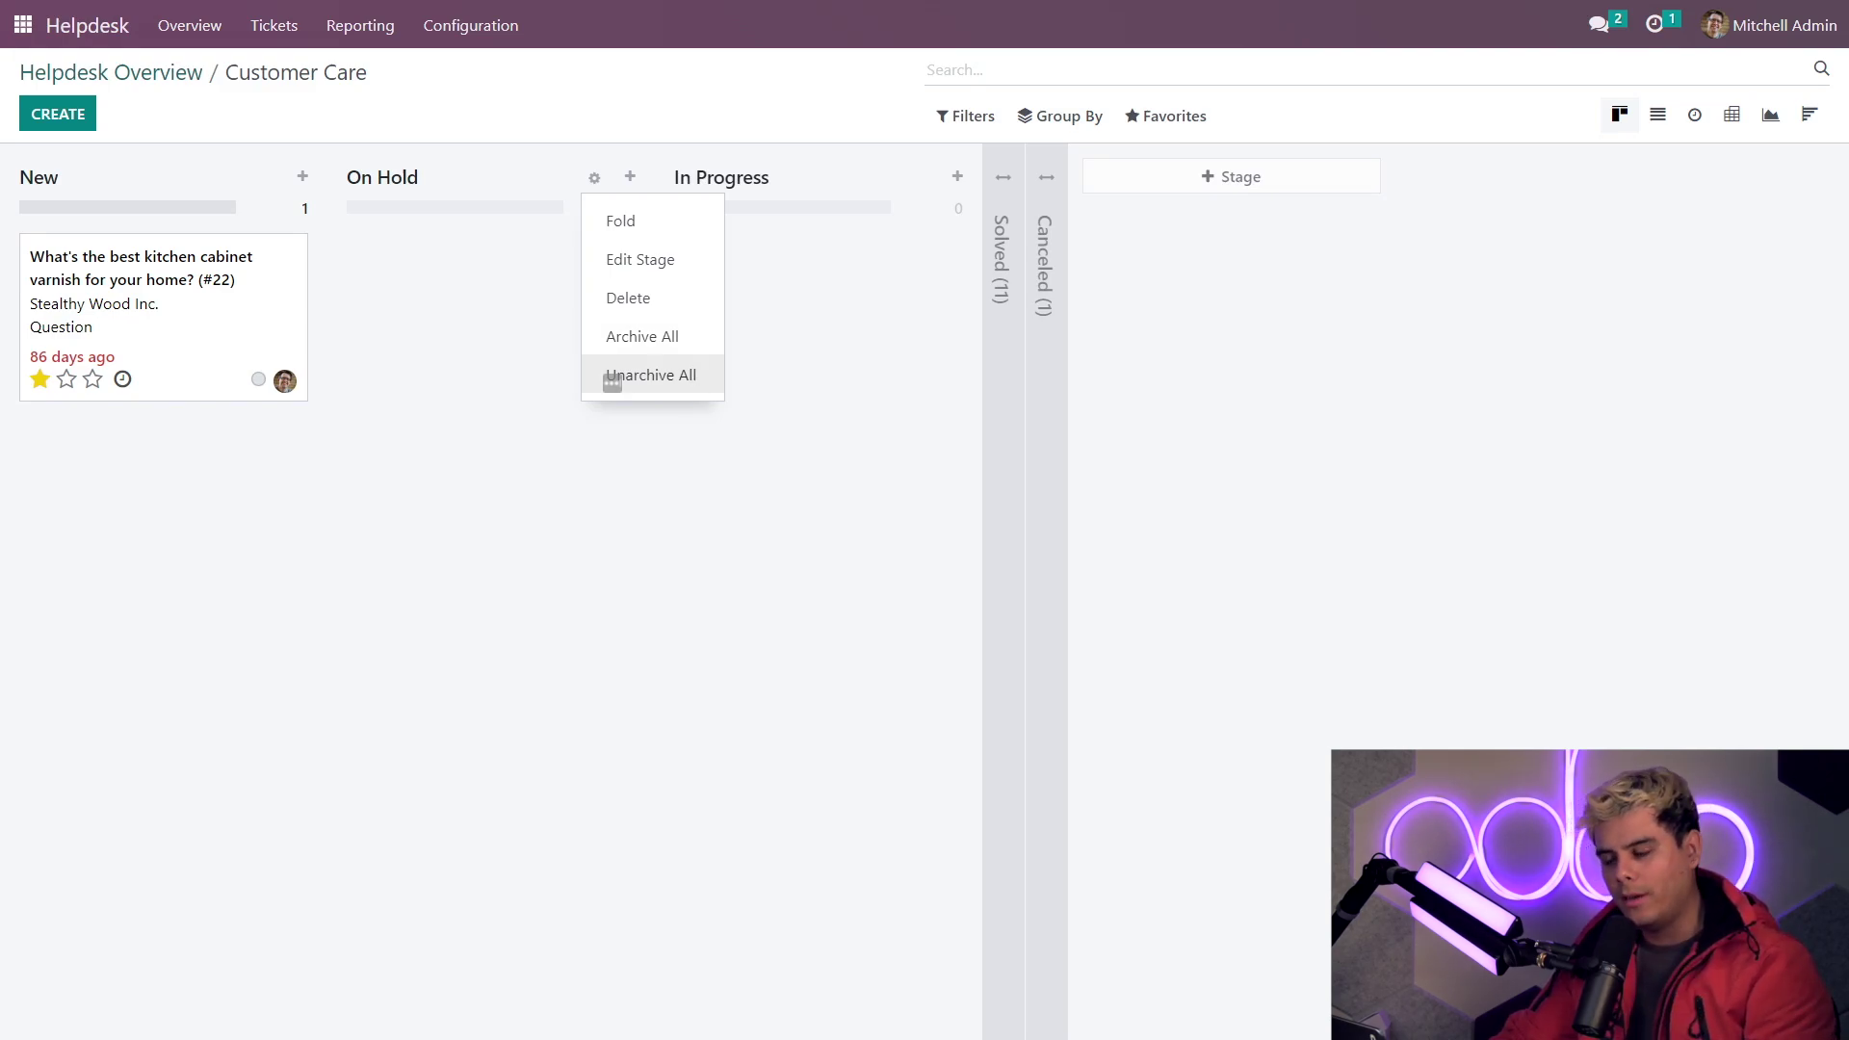
# Edit the On Hold stage and list the email templates available for it.
pyautogui.click(676, 274)
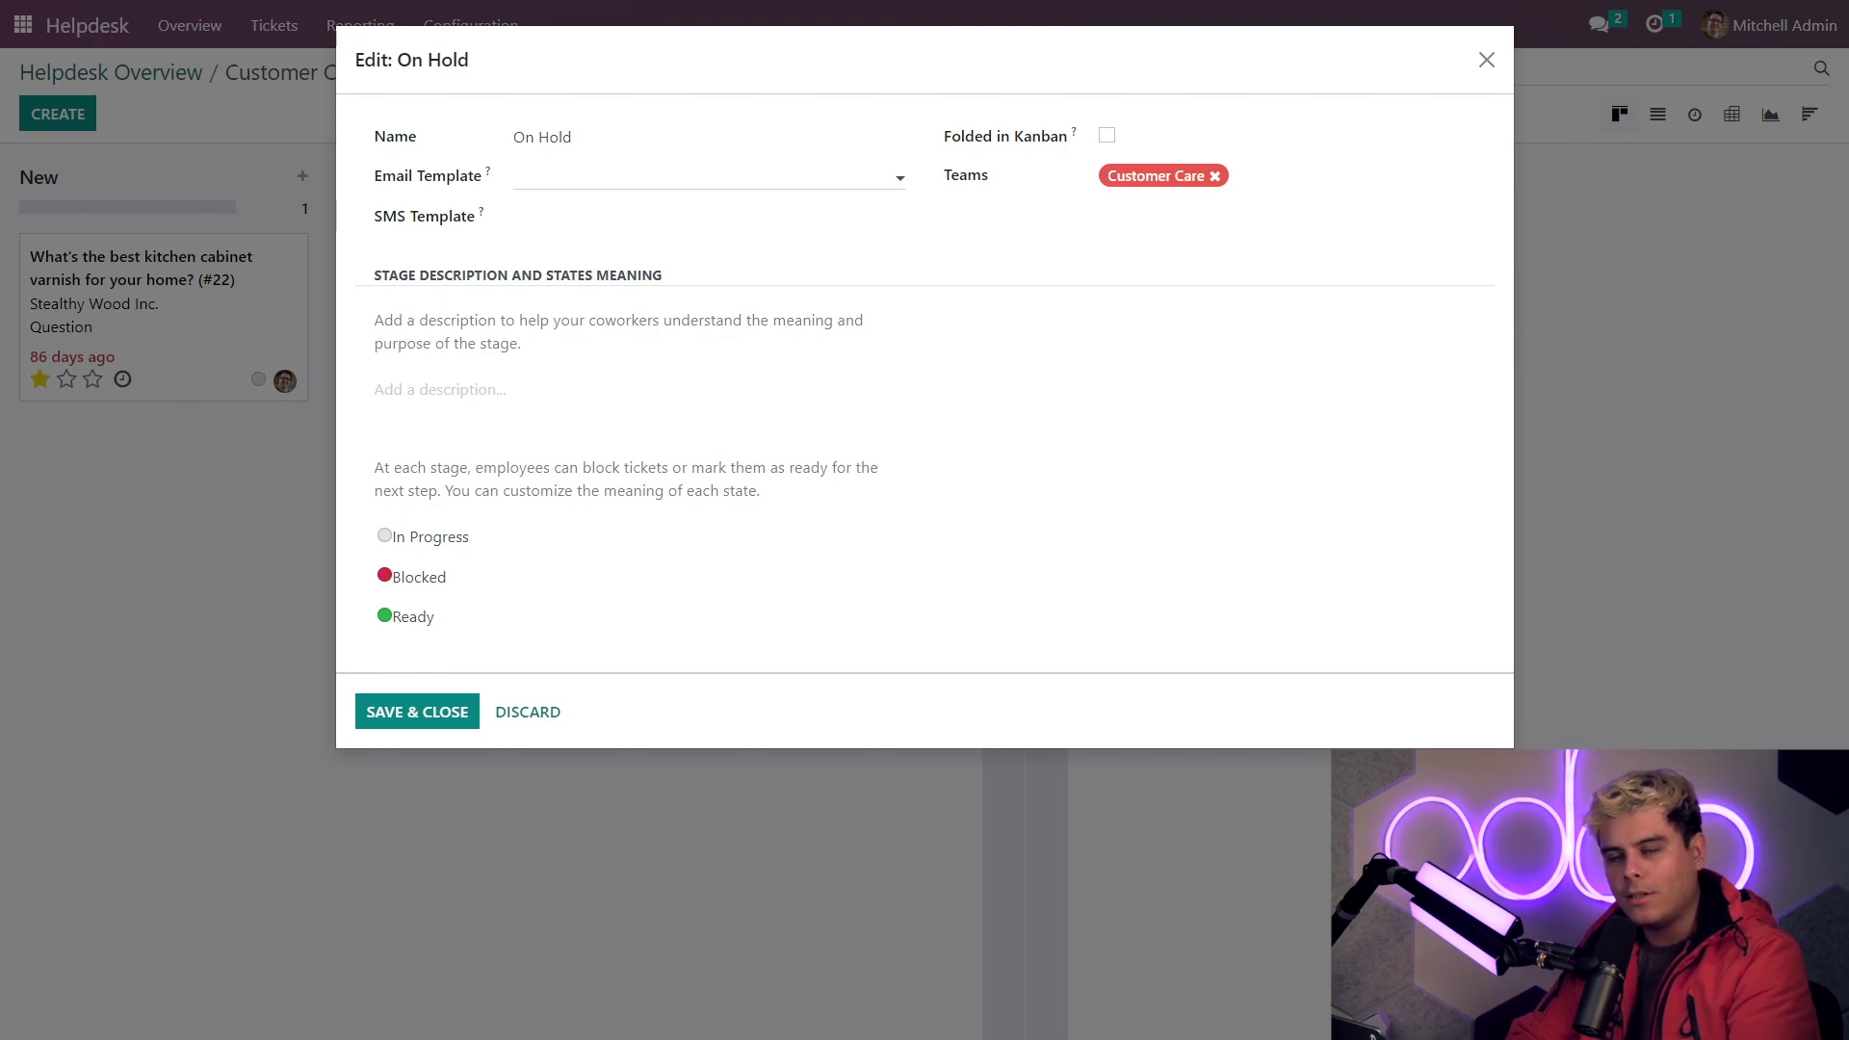
pyautogui.click(515, 176)
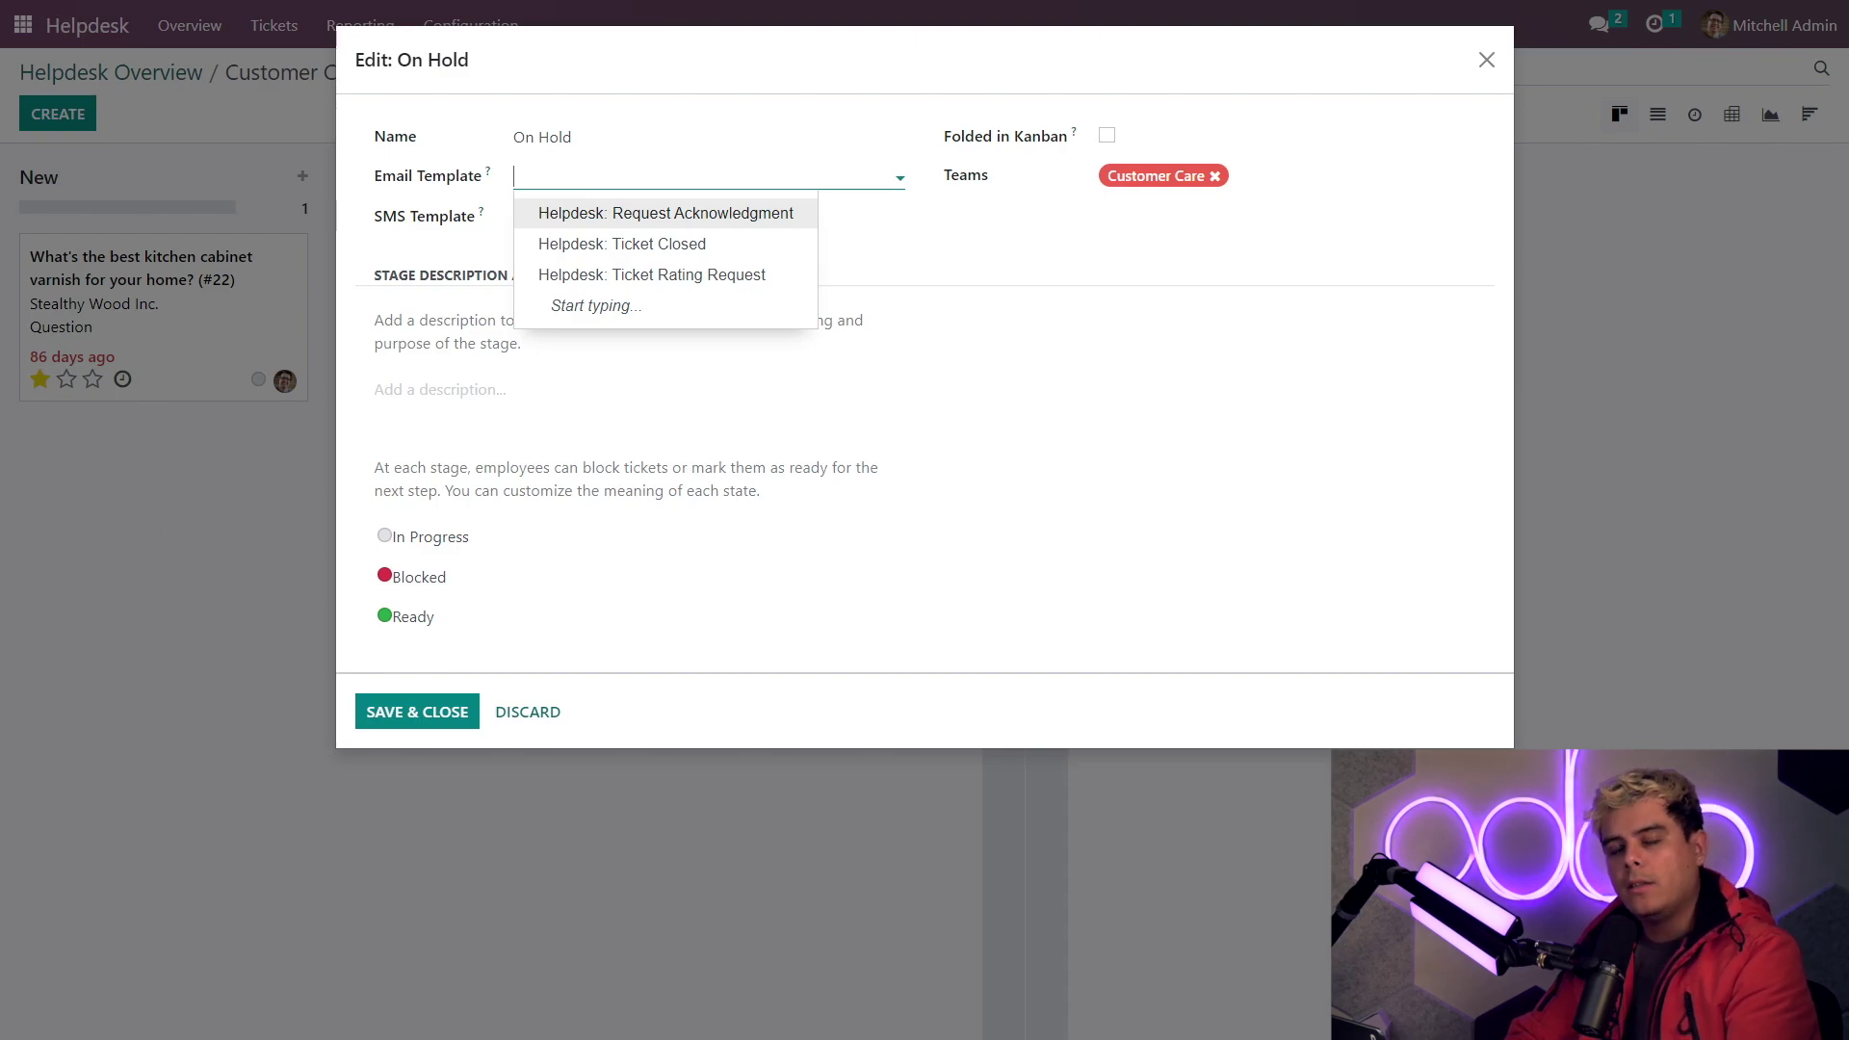
pyautogui.click(714, 225)
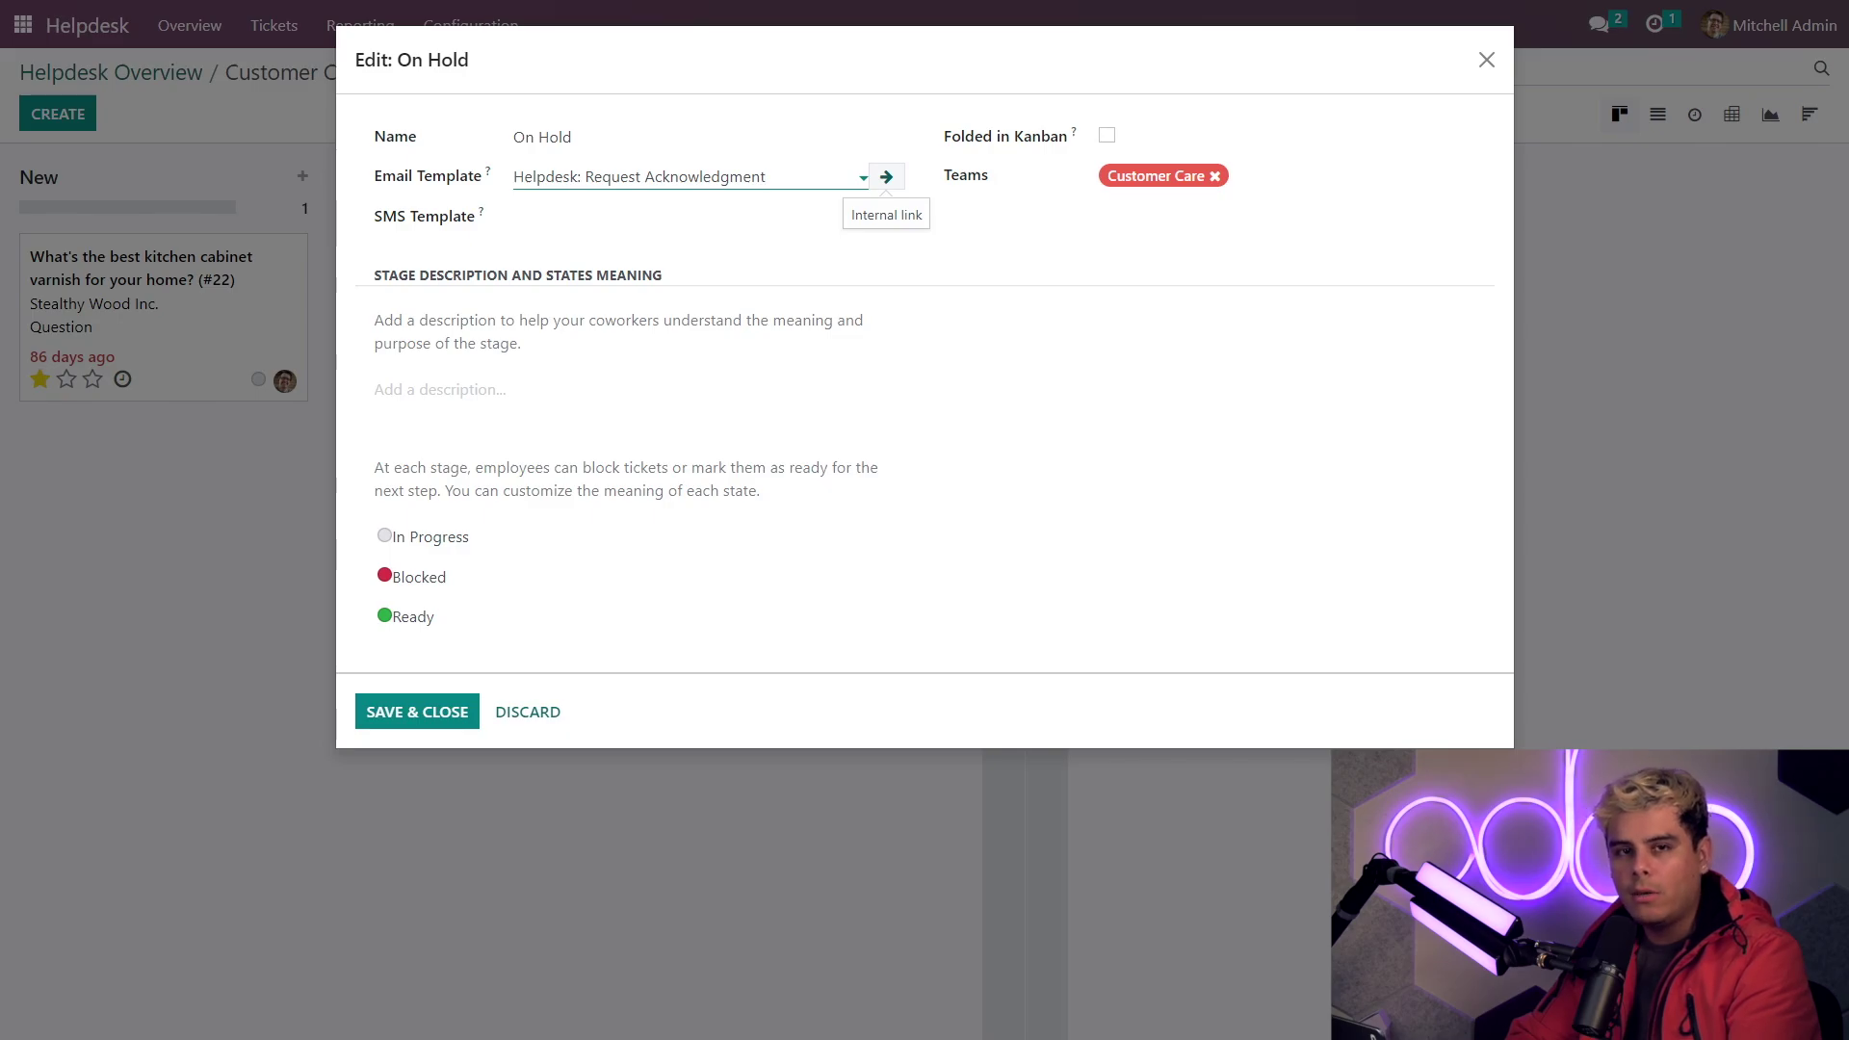
pyautogui.click(886, 178)
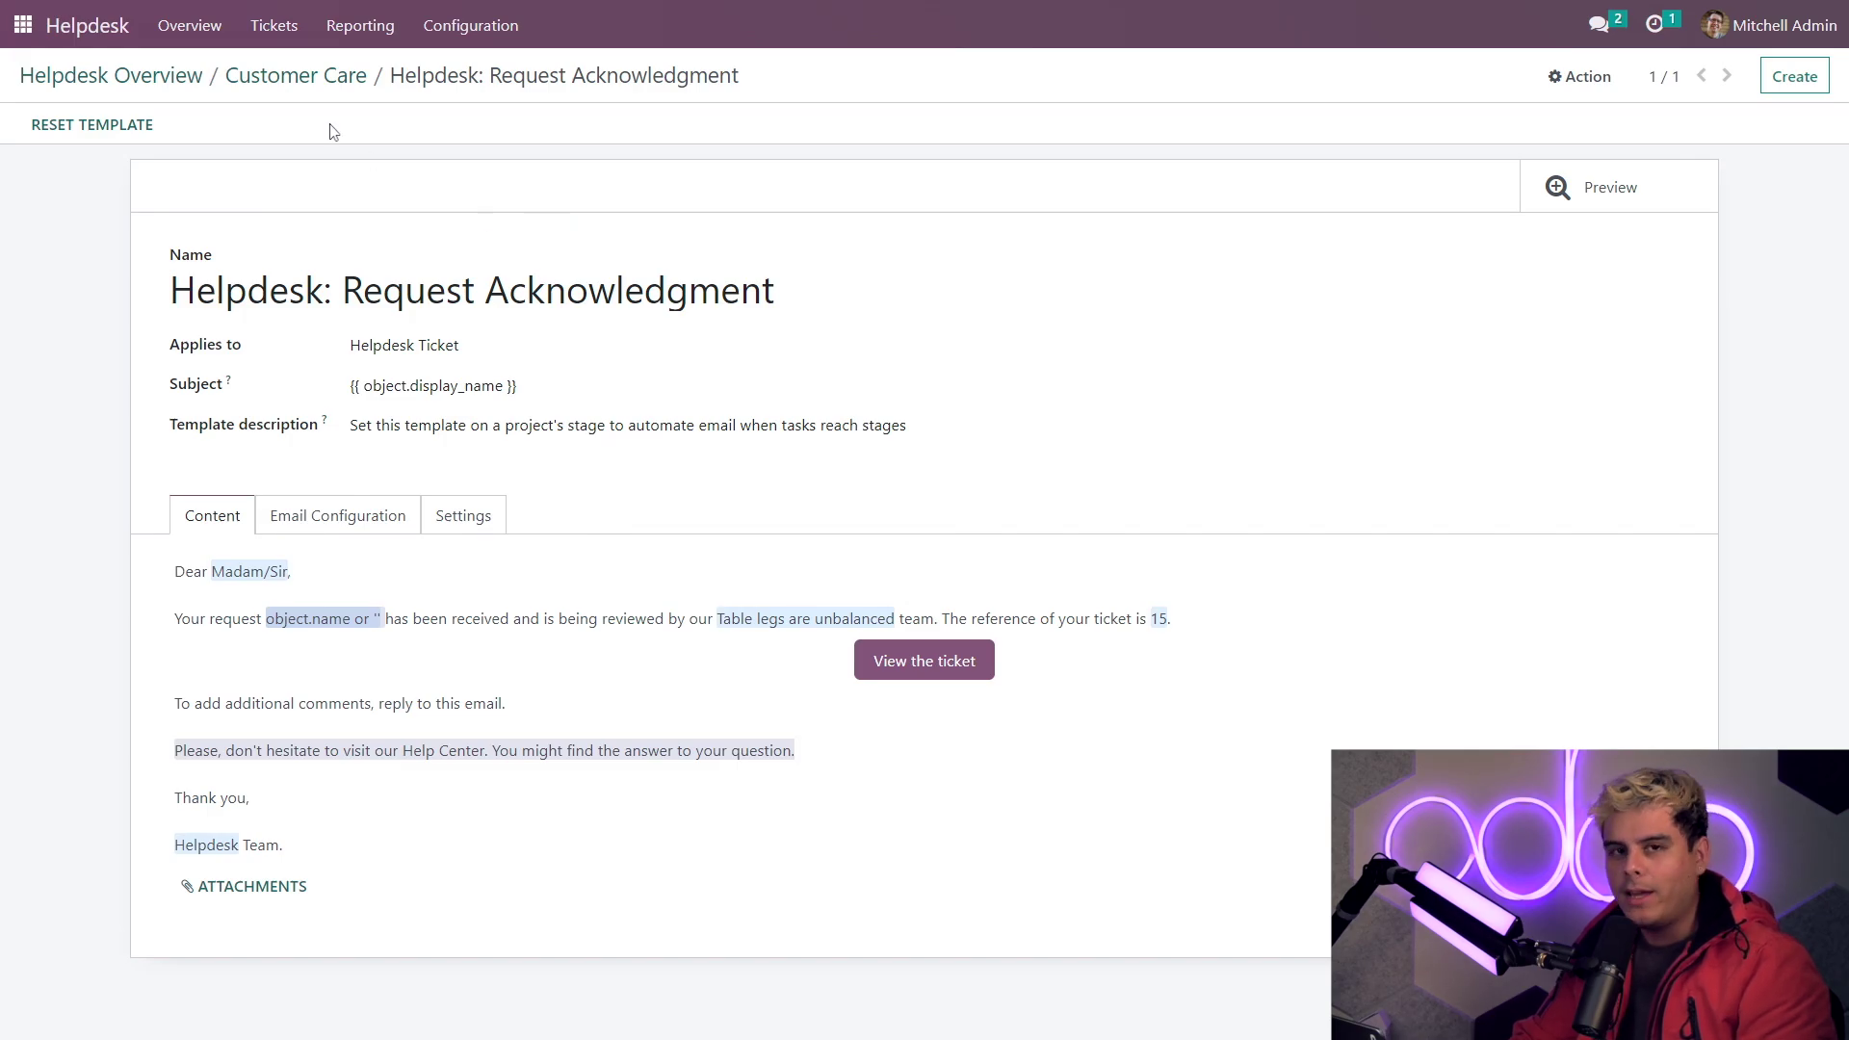
# Return through Helpdesk Overview to Customer Care's tickets and reopen the On Hold stage's edit form.
pyautogui.click(313, 76)
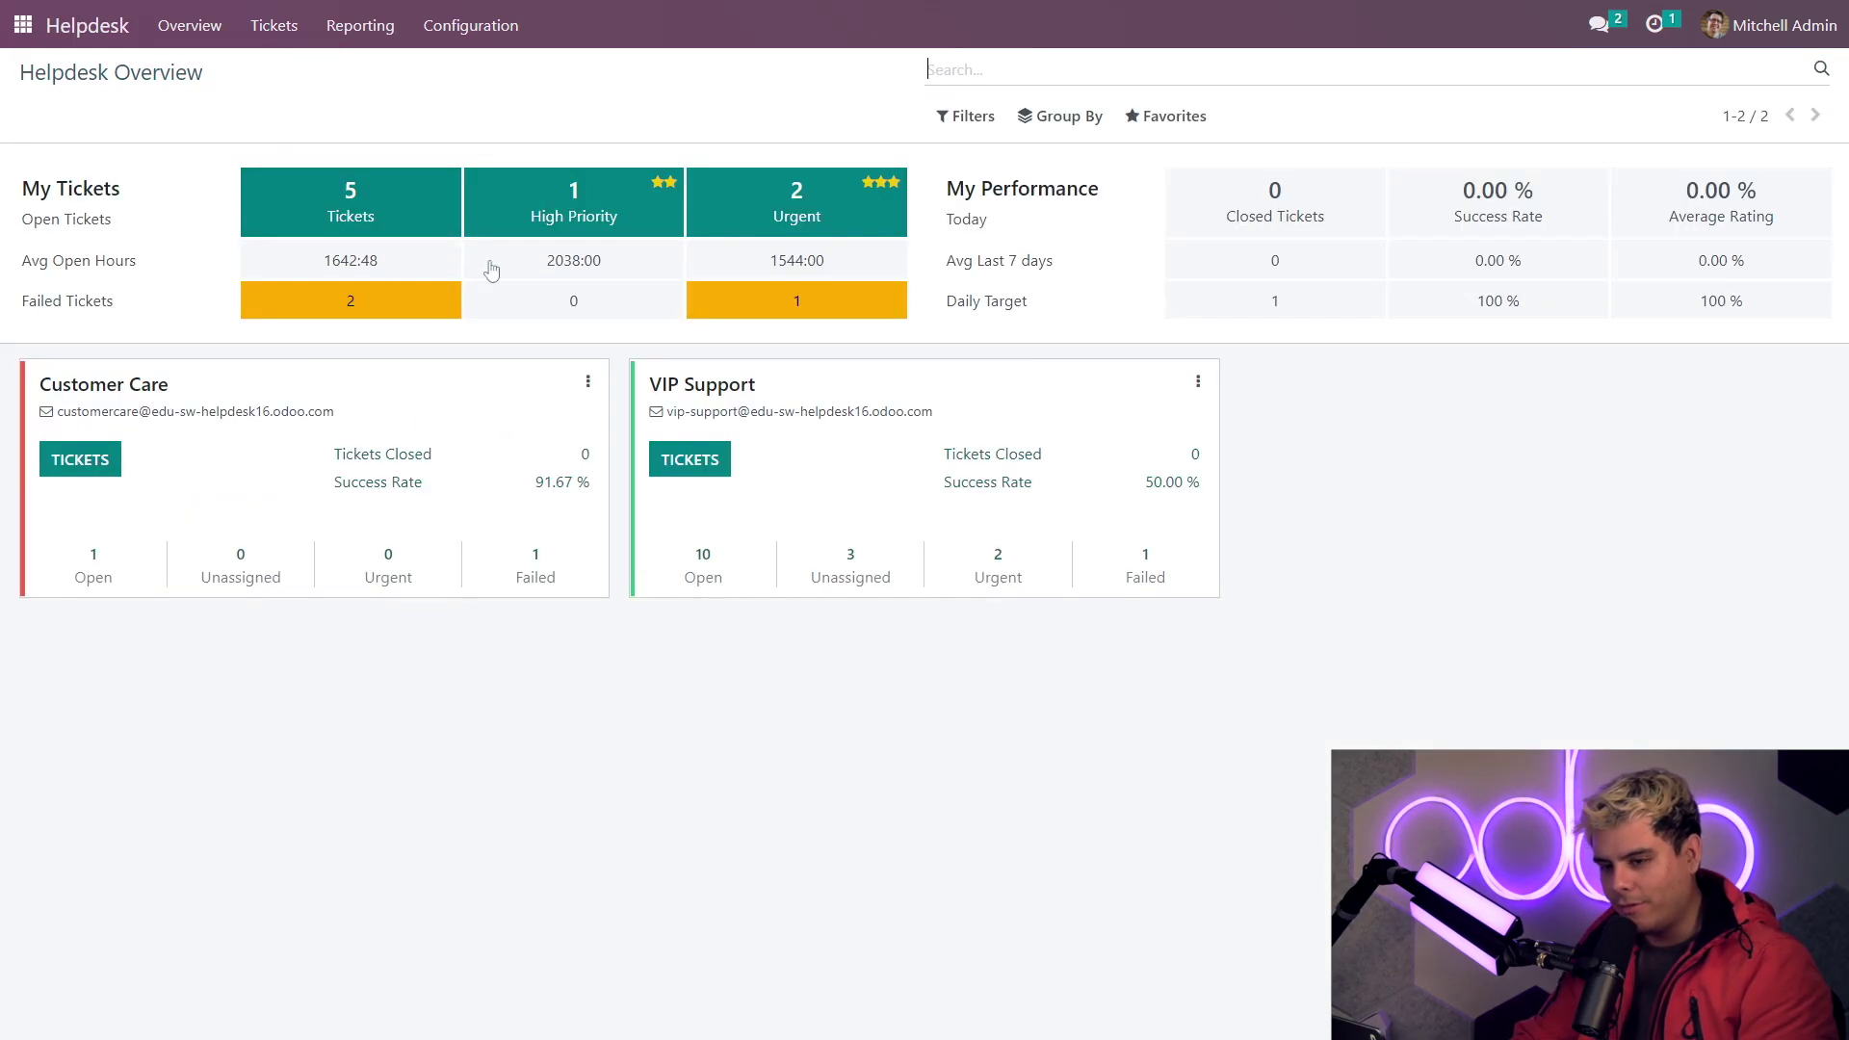
pyautogui.click(72, 460)
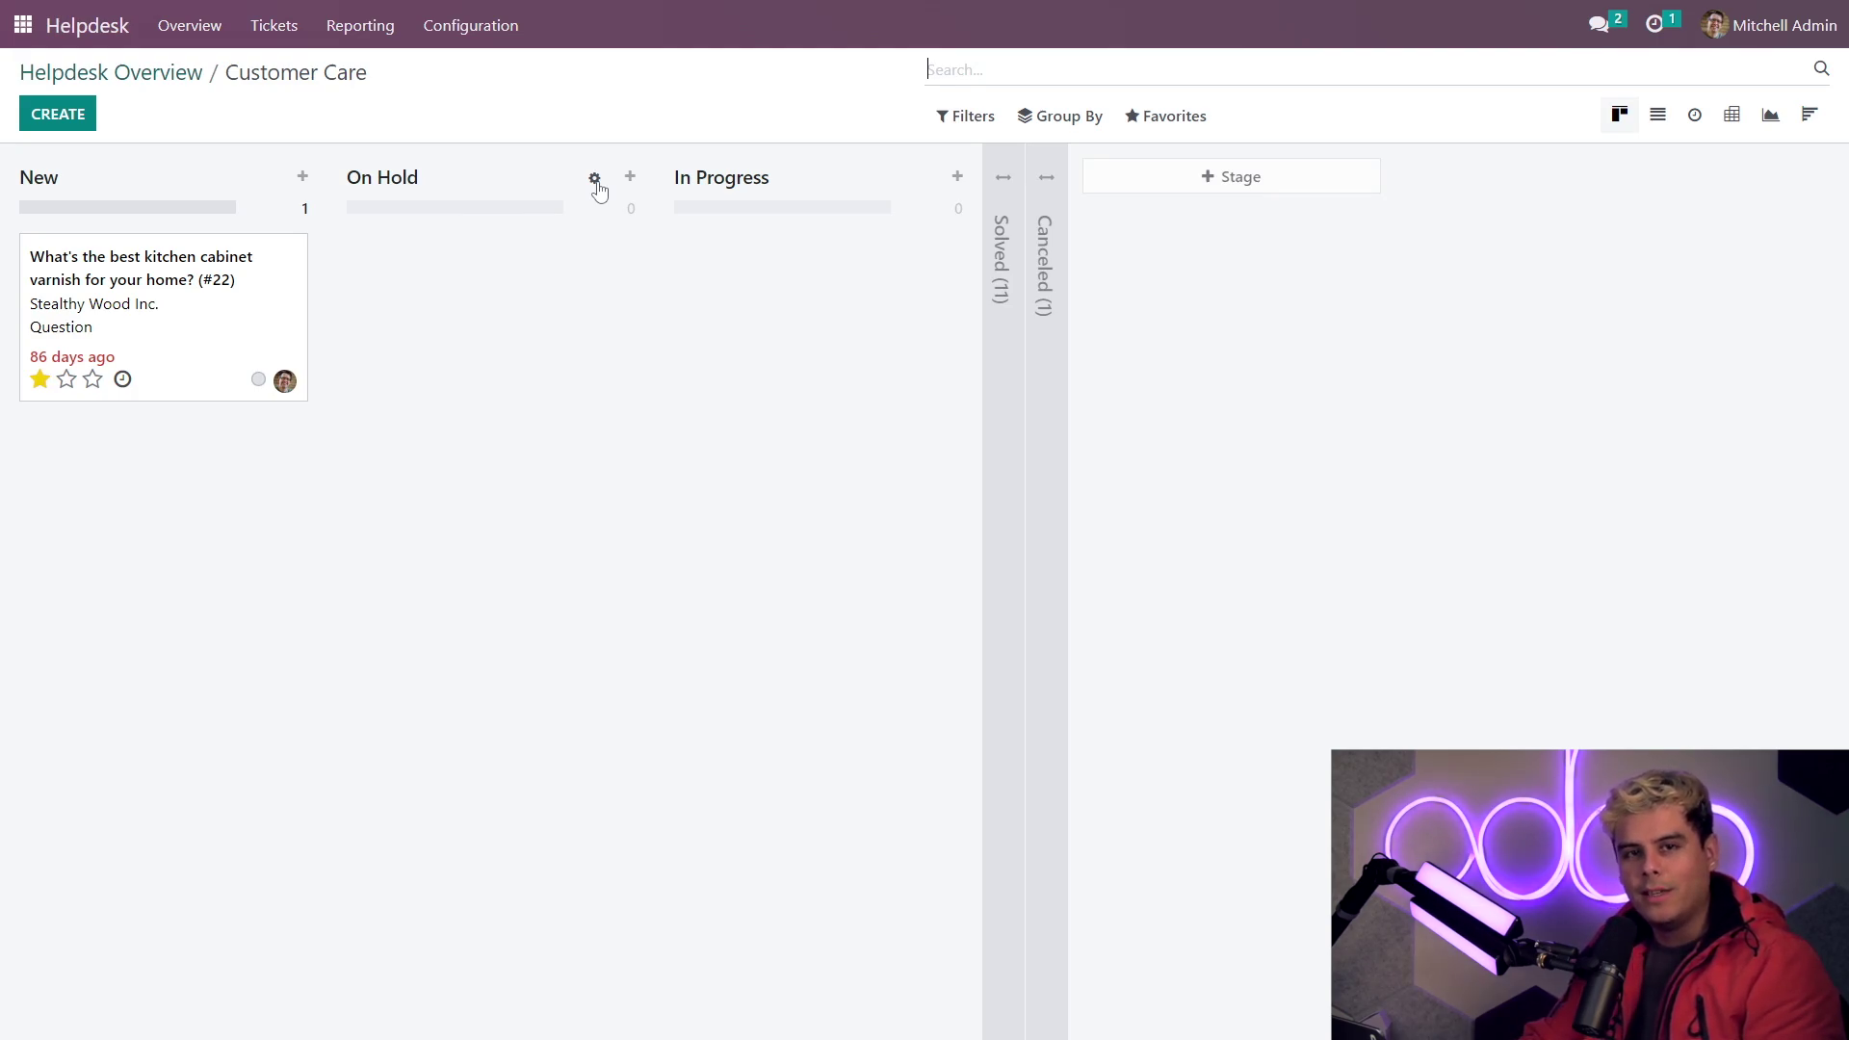
pyautogui.click(595, 181)
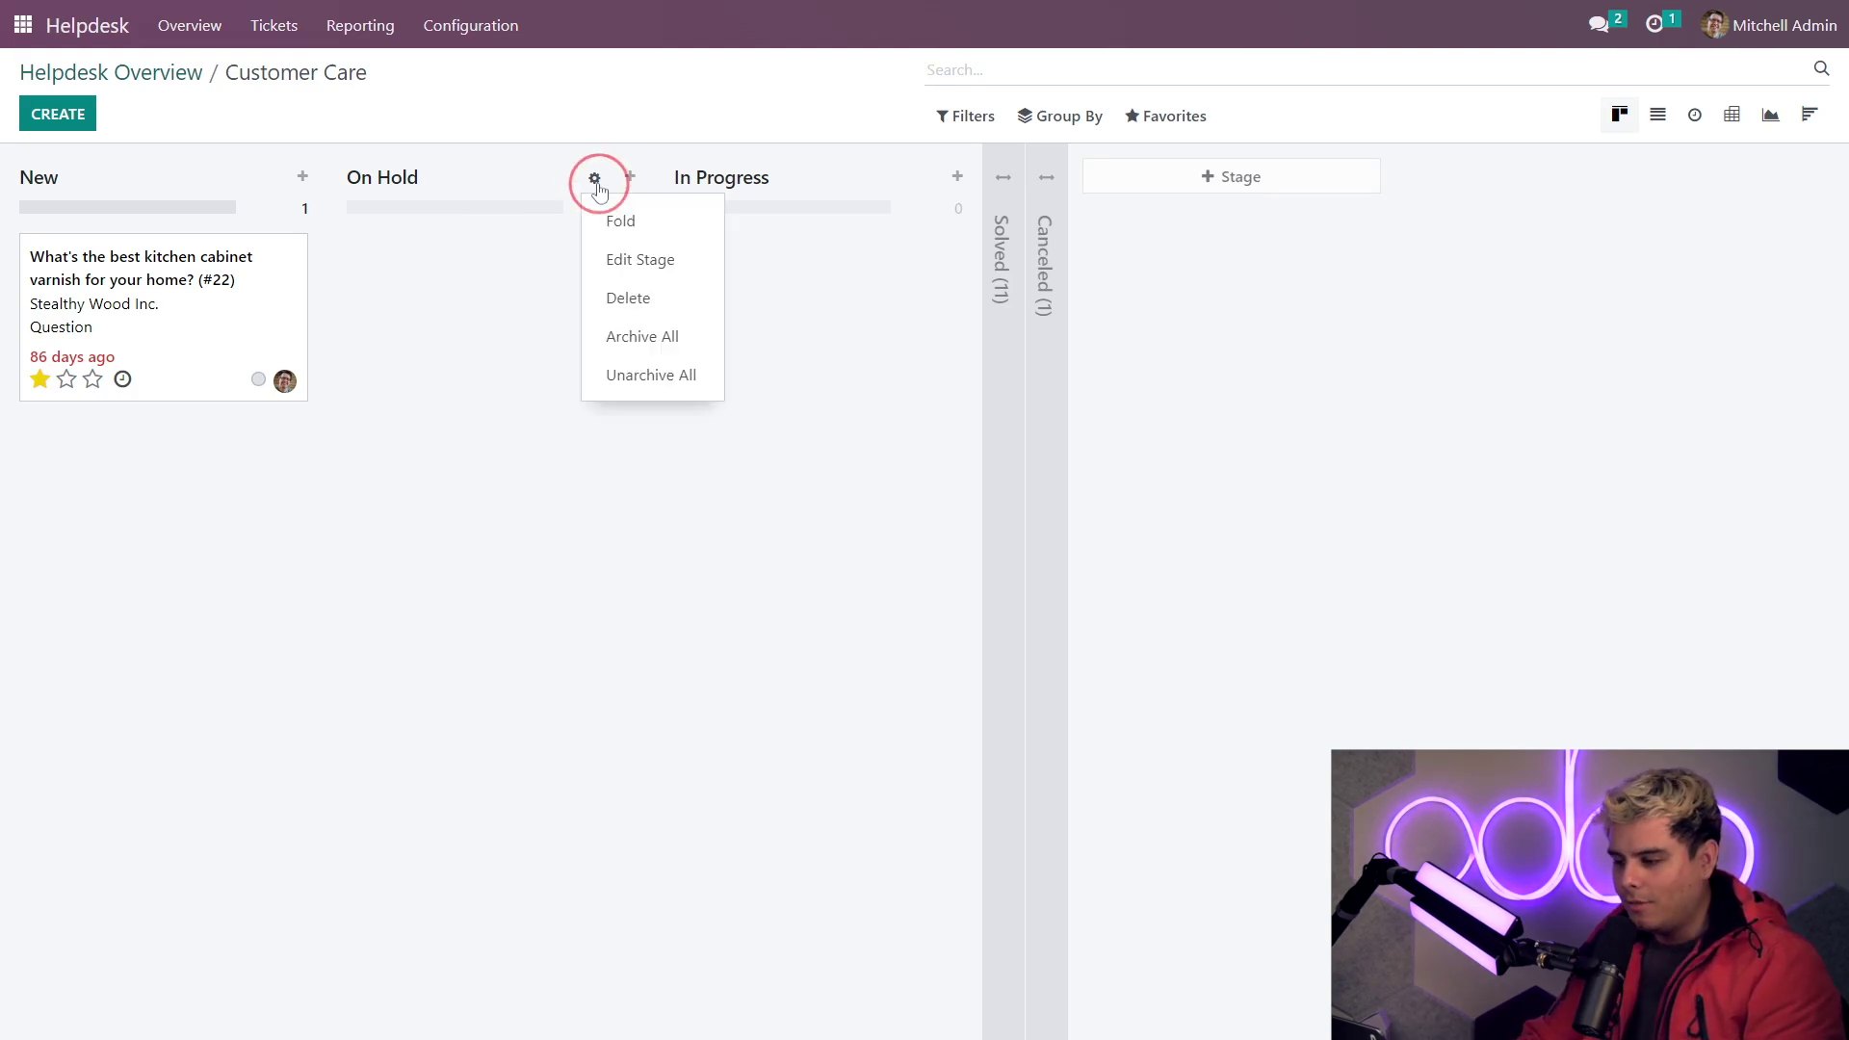
pyautogui.click(640, 258)
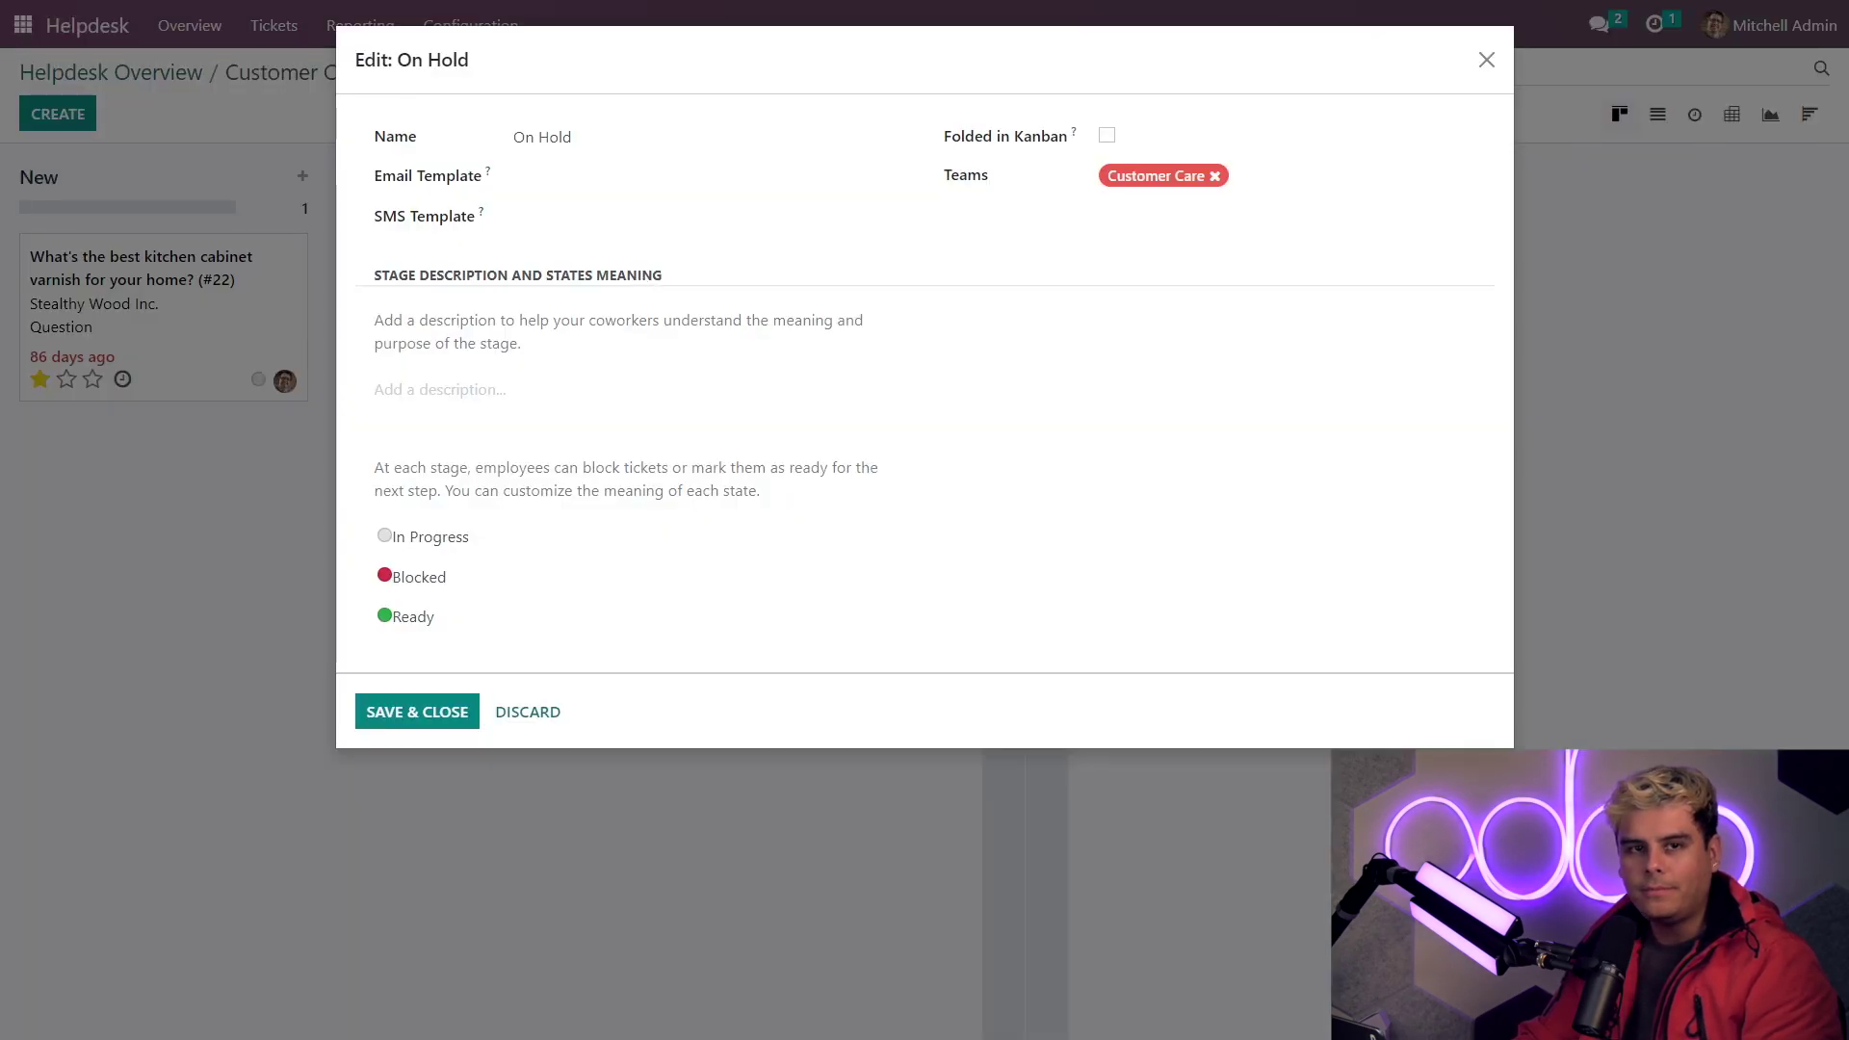
# Set the On Hold stage's SMS template to Request and open it for editing.
pyautogui.click(638, 222)
pyautogui.click(615, 252)
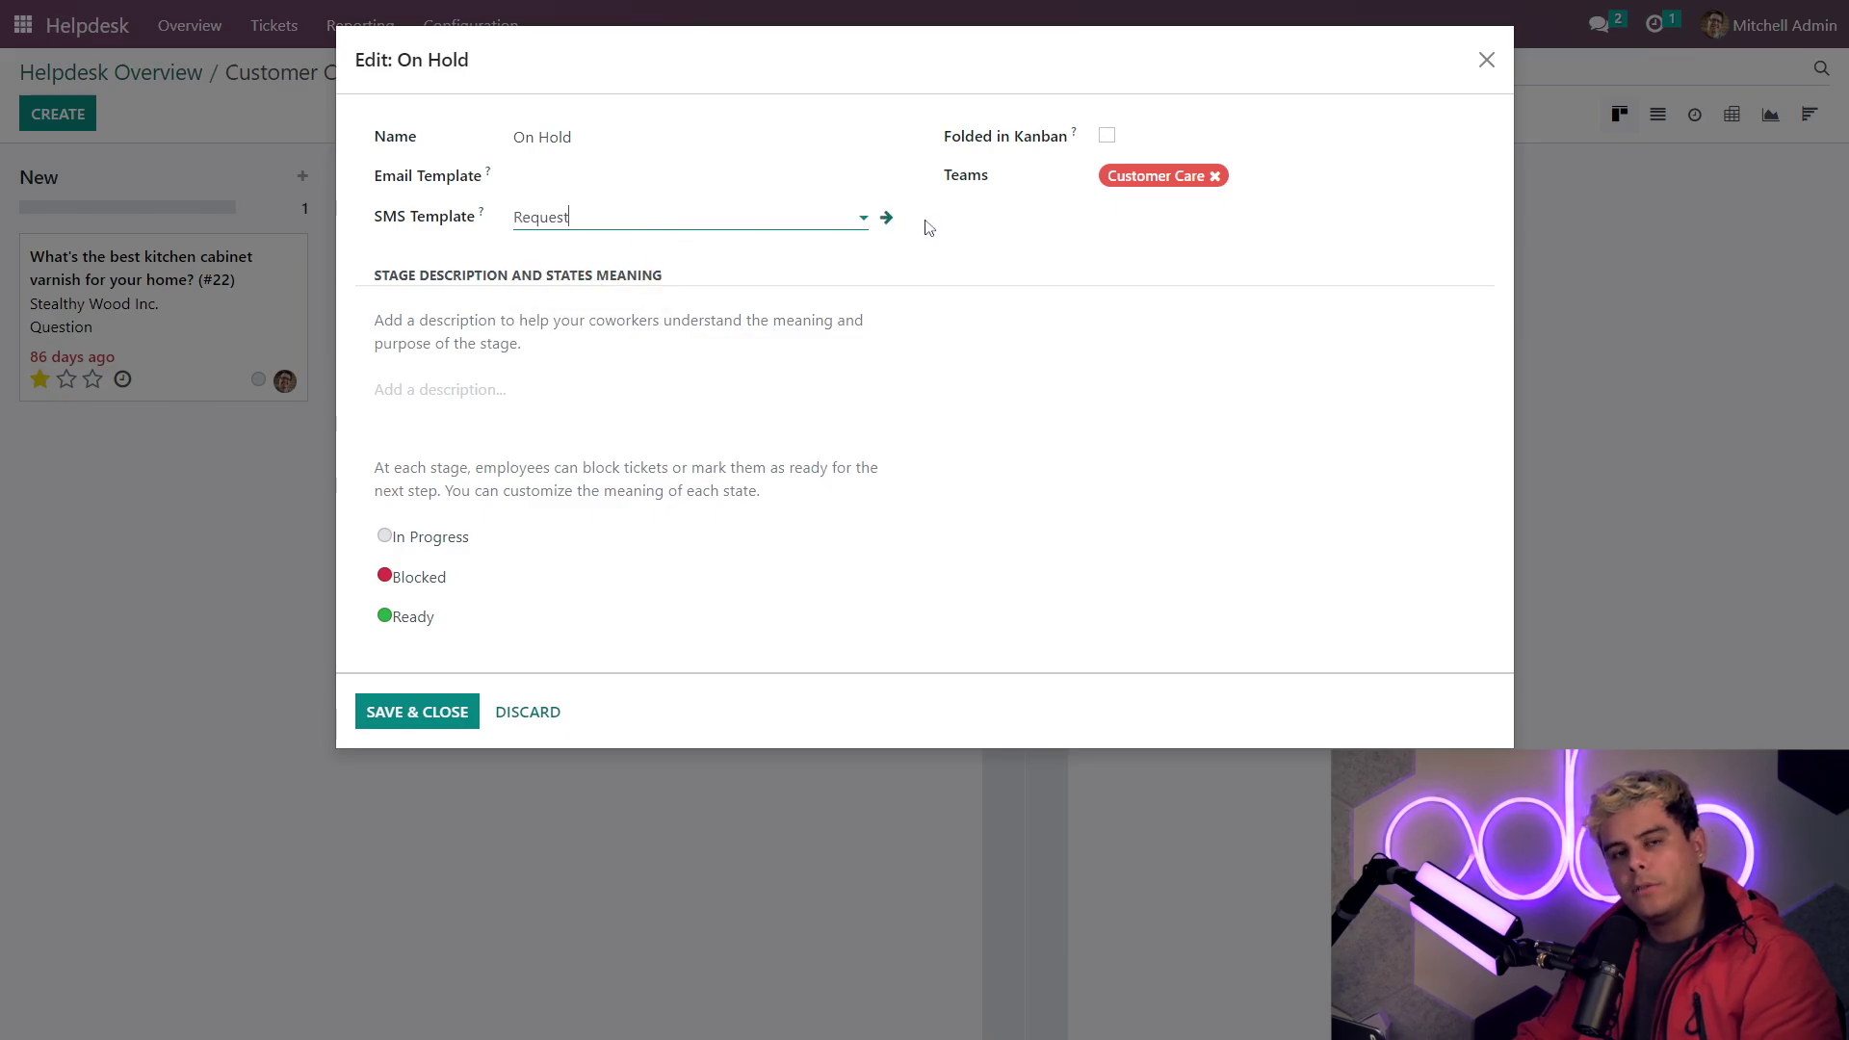
pyautogui.click(887, 218)
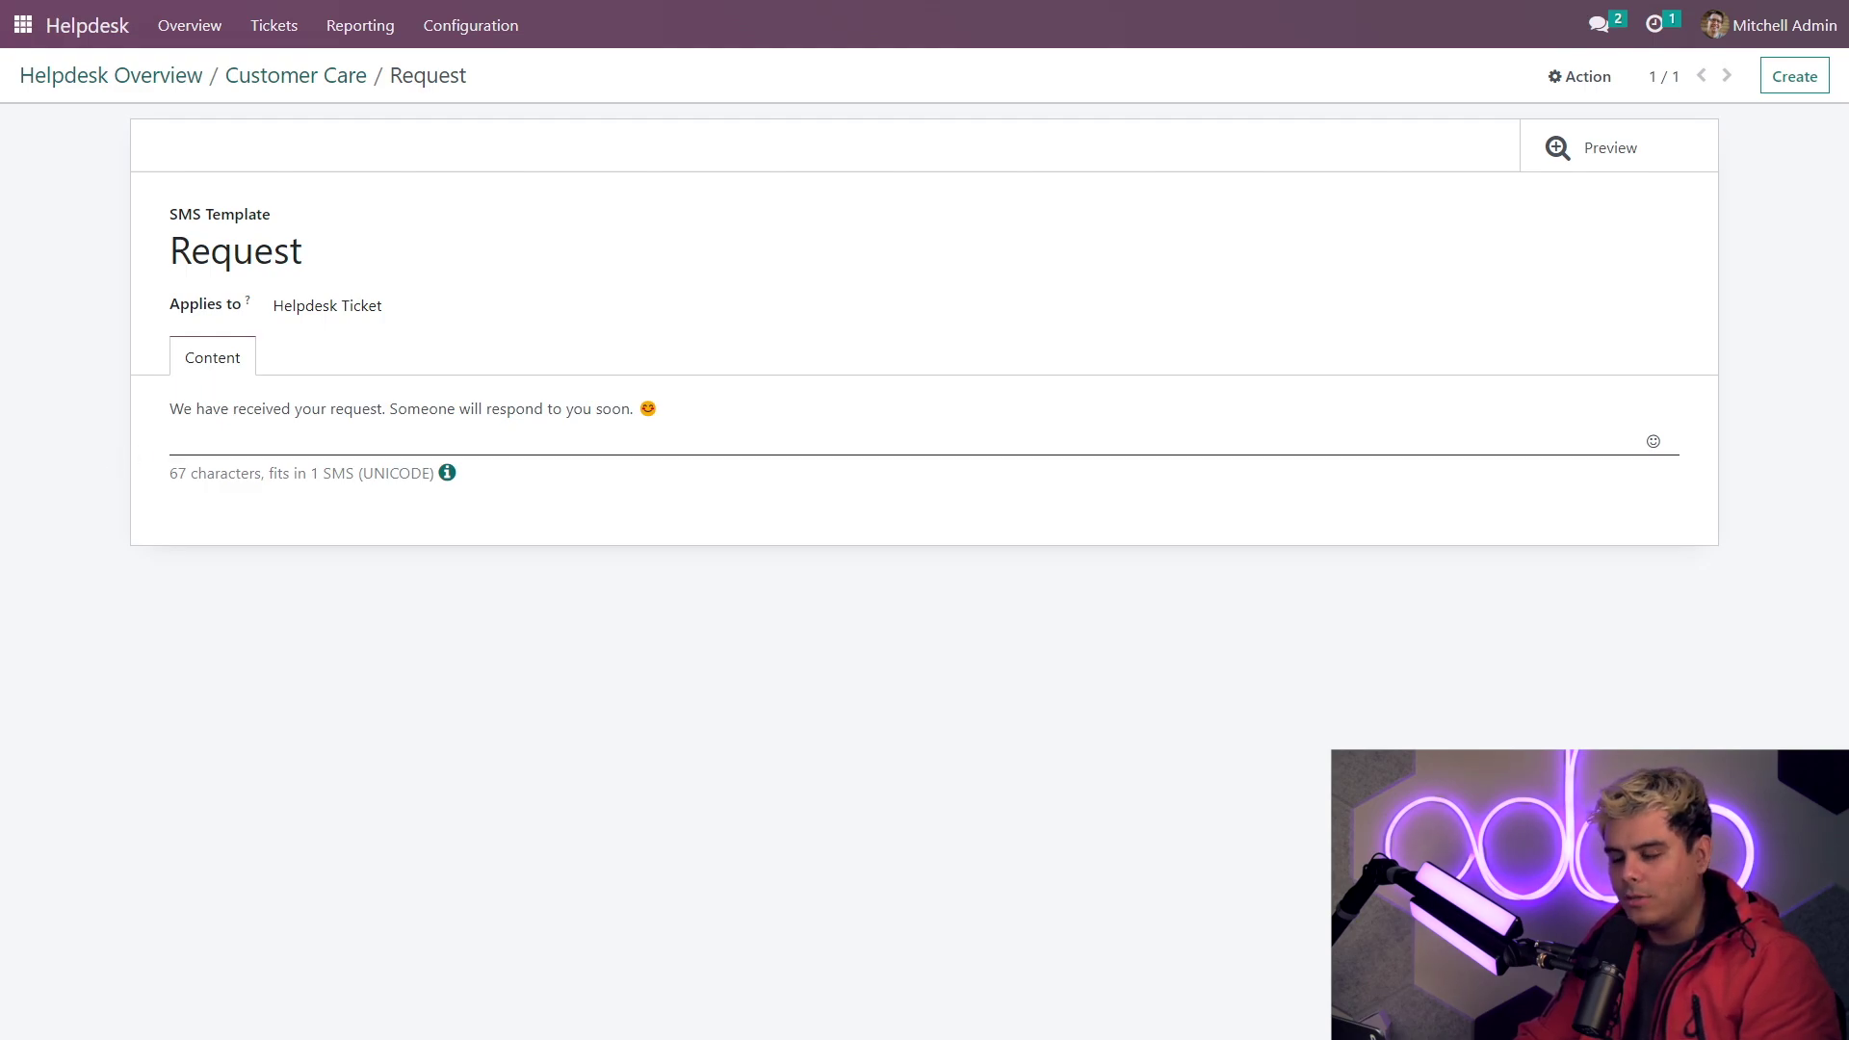
# Replace the SMS content with "We have received your request. Someone will respond to you soon." plus emoji.
pyautogui.moveTo(170, 408); pyautogui.dragTo(772, 418)
pyautogui.hotkey('ctrl', 'c')
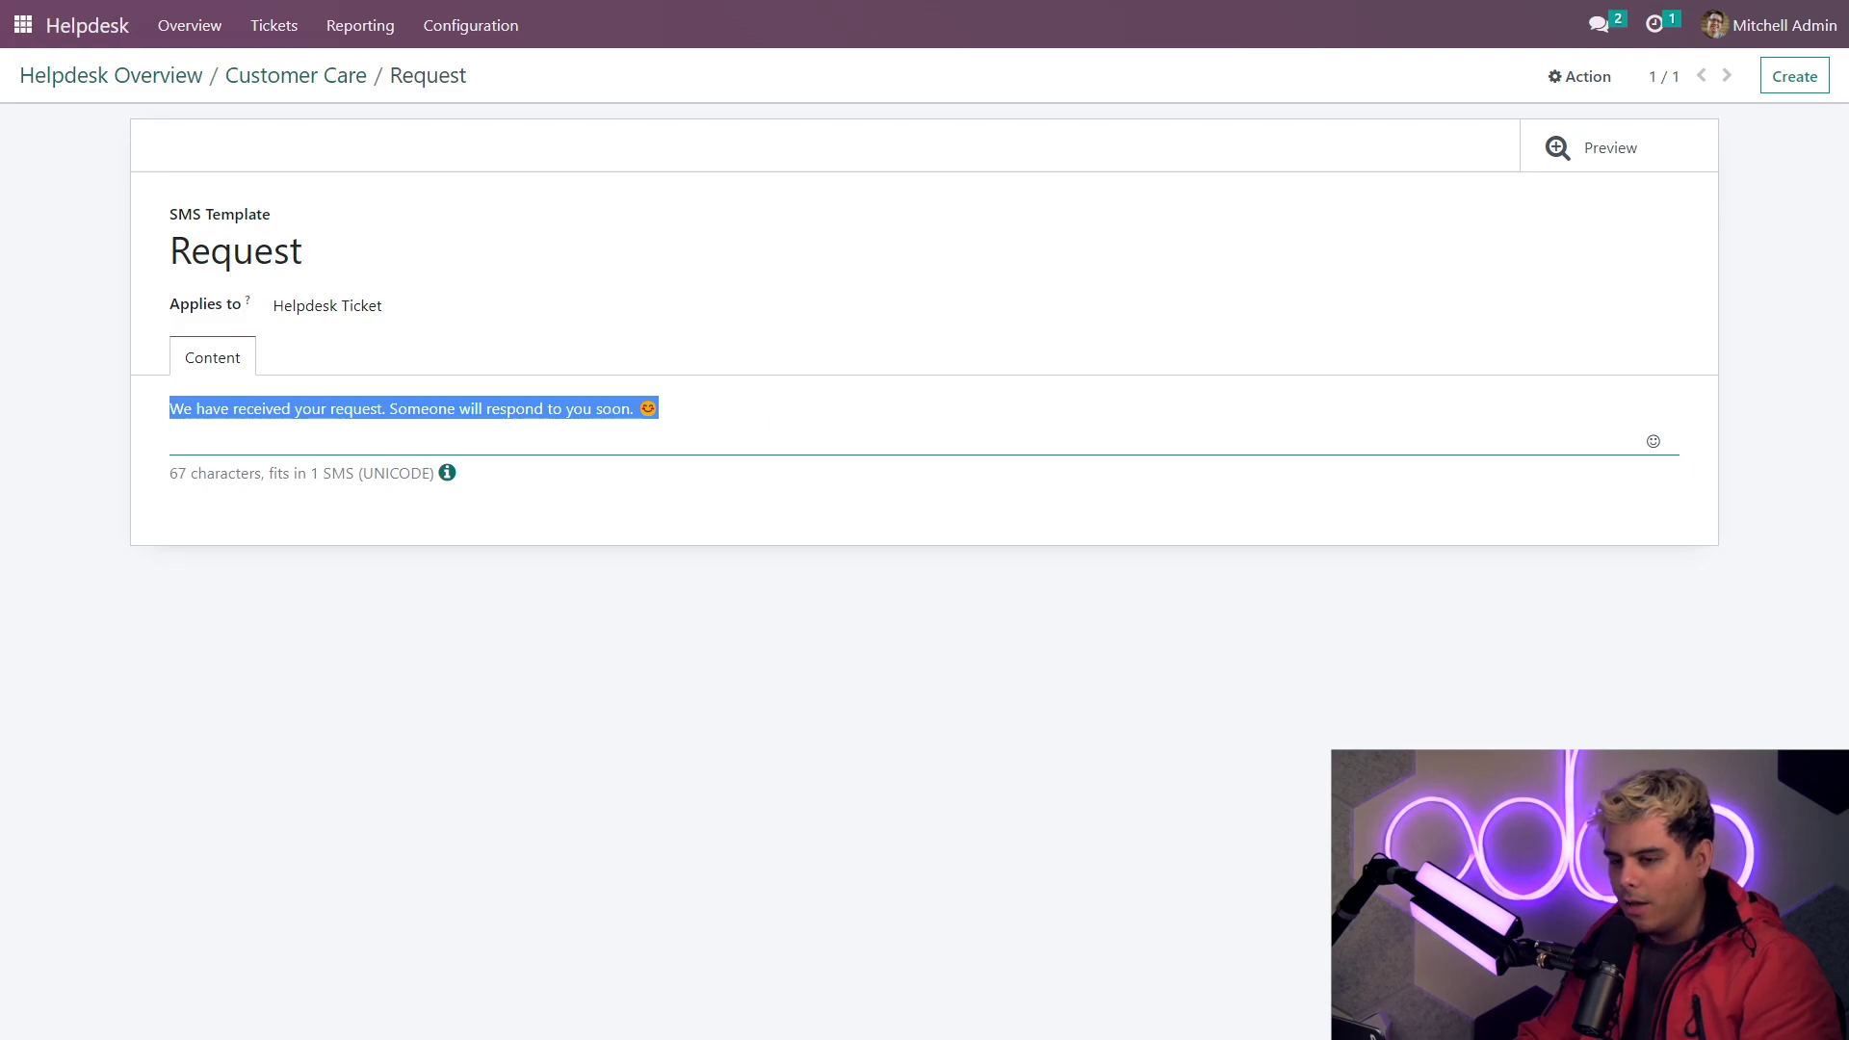
pyautogui.press('BackSpace')
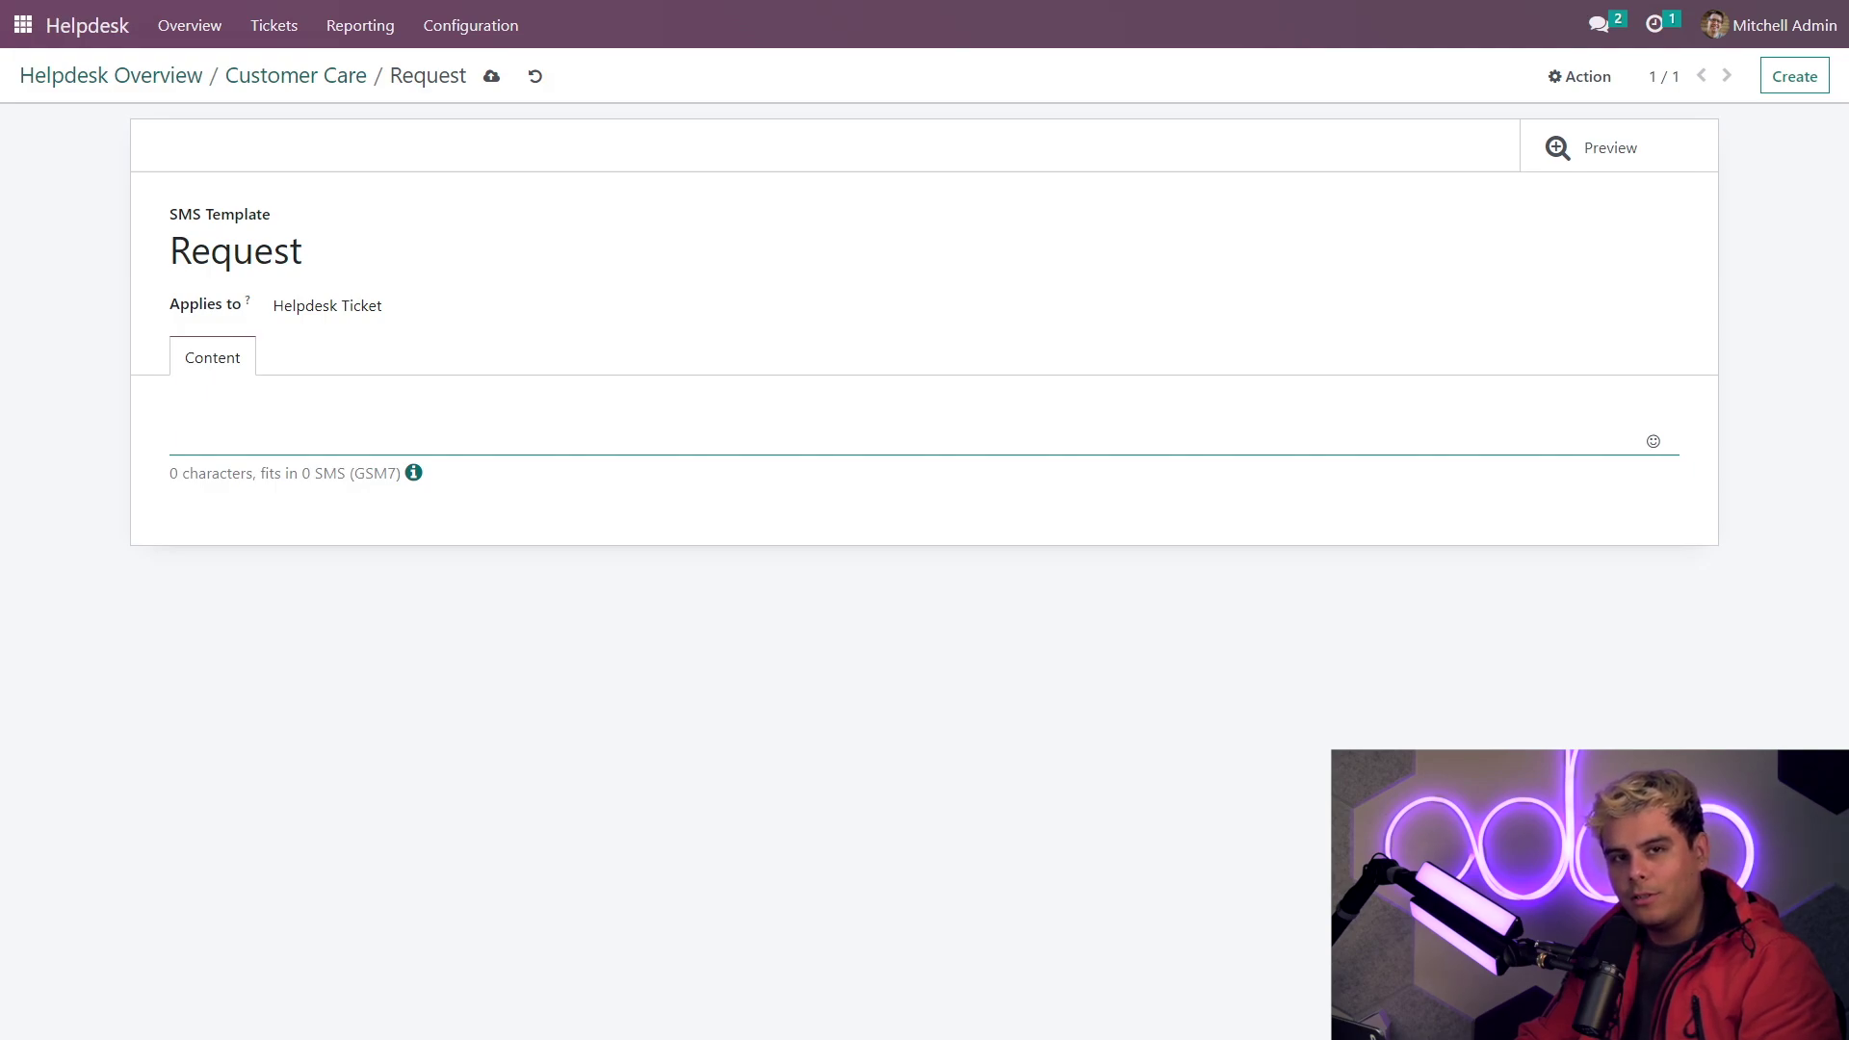
pyautogui.hotkey('ctrl', 'v')
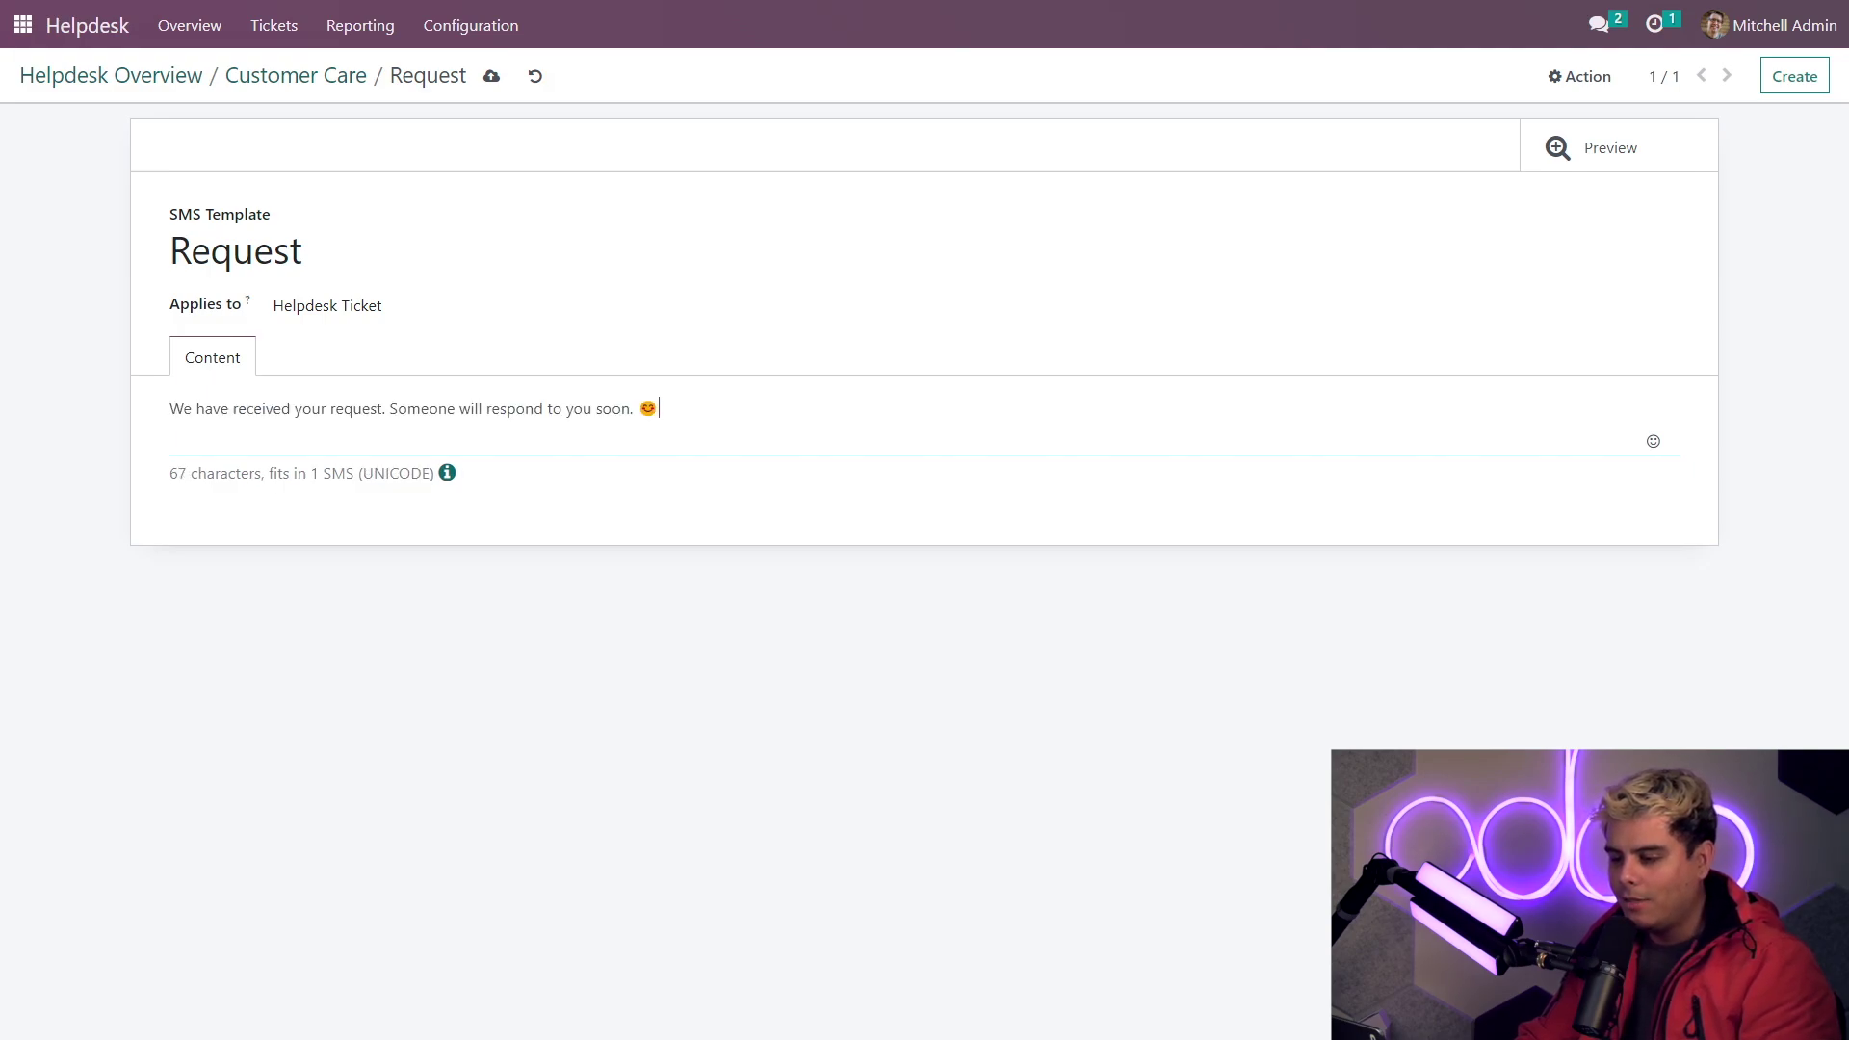
pyautogui.click(1624, 156)
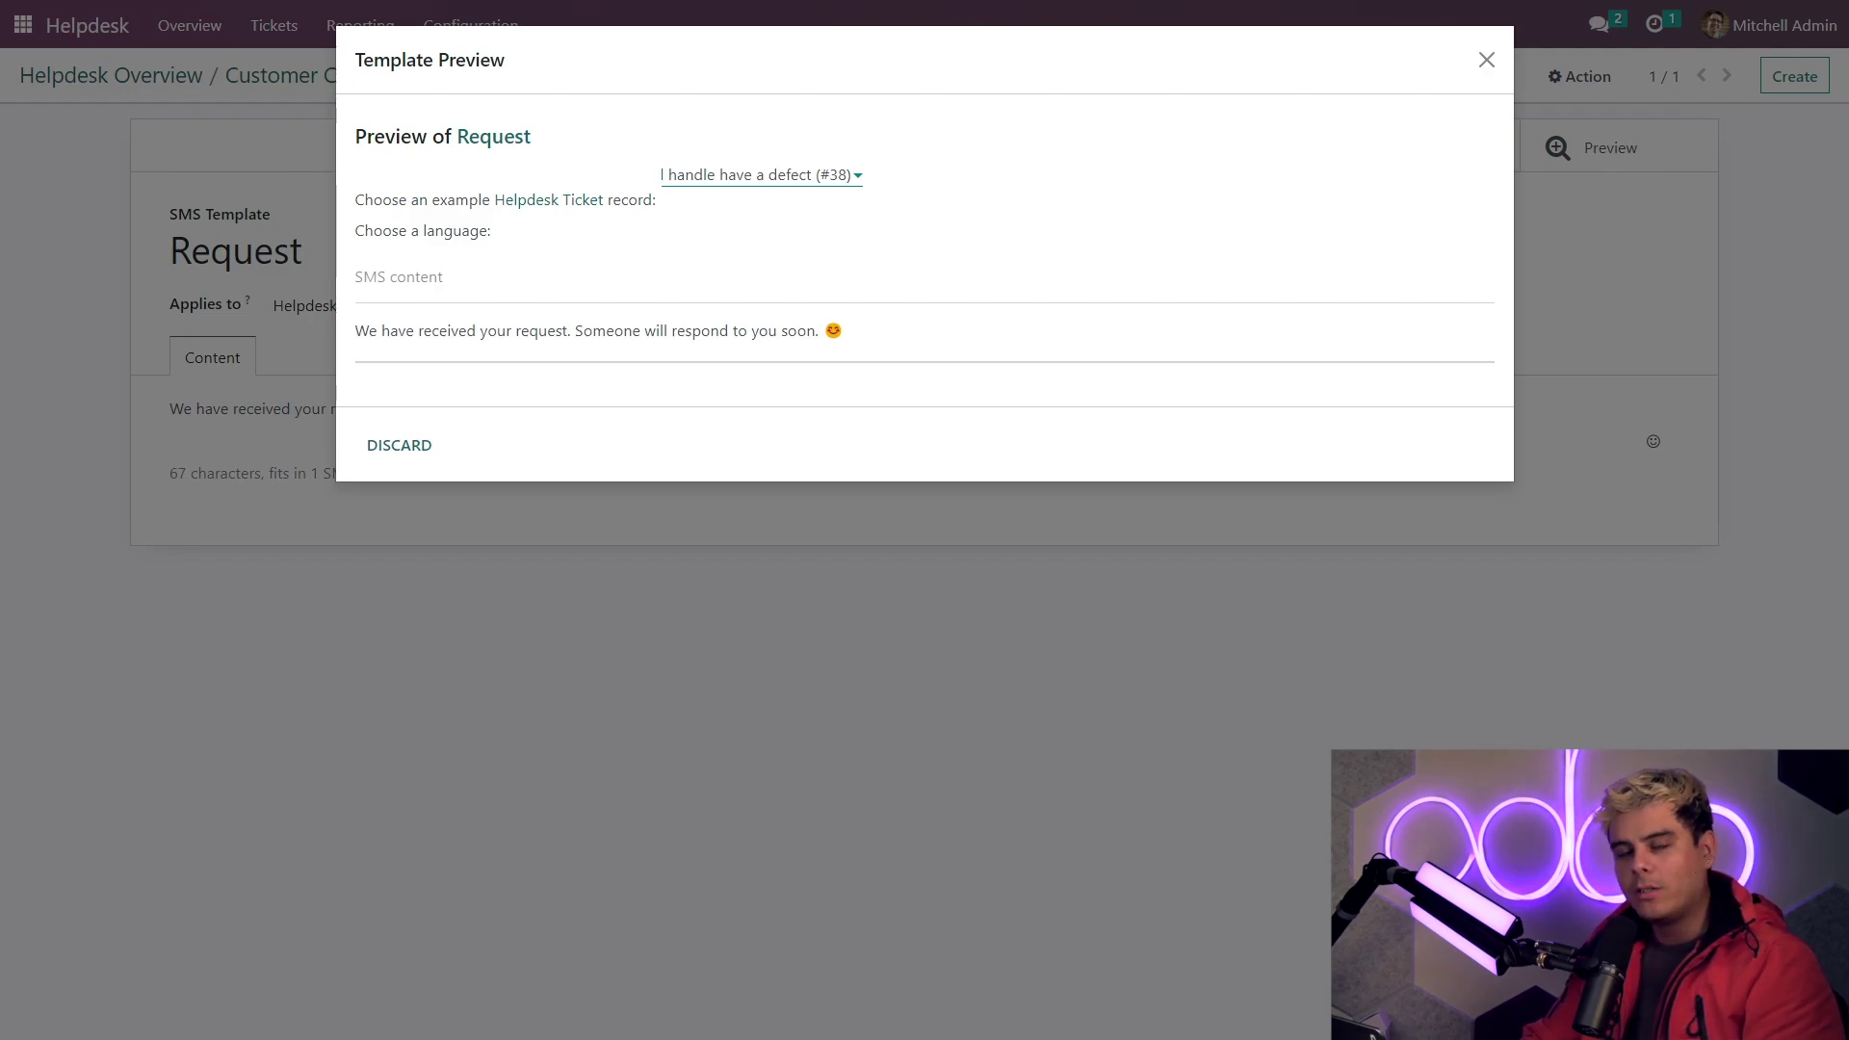
pyautogui.click(1487, 59)
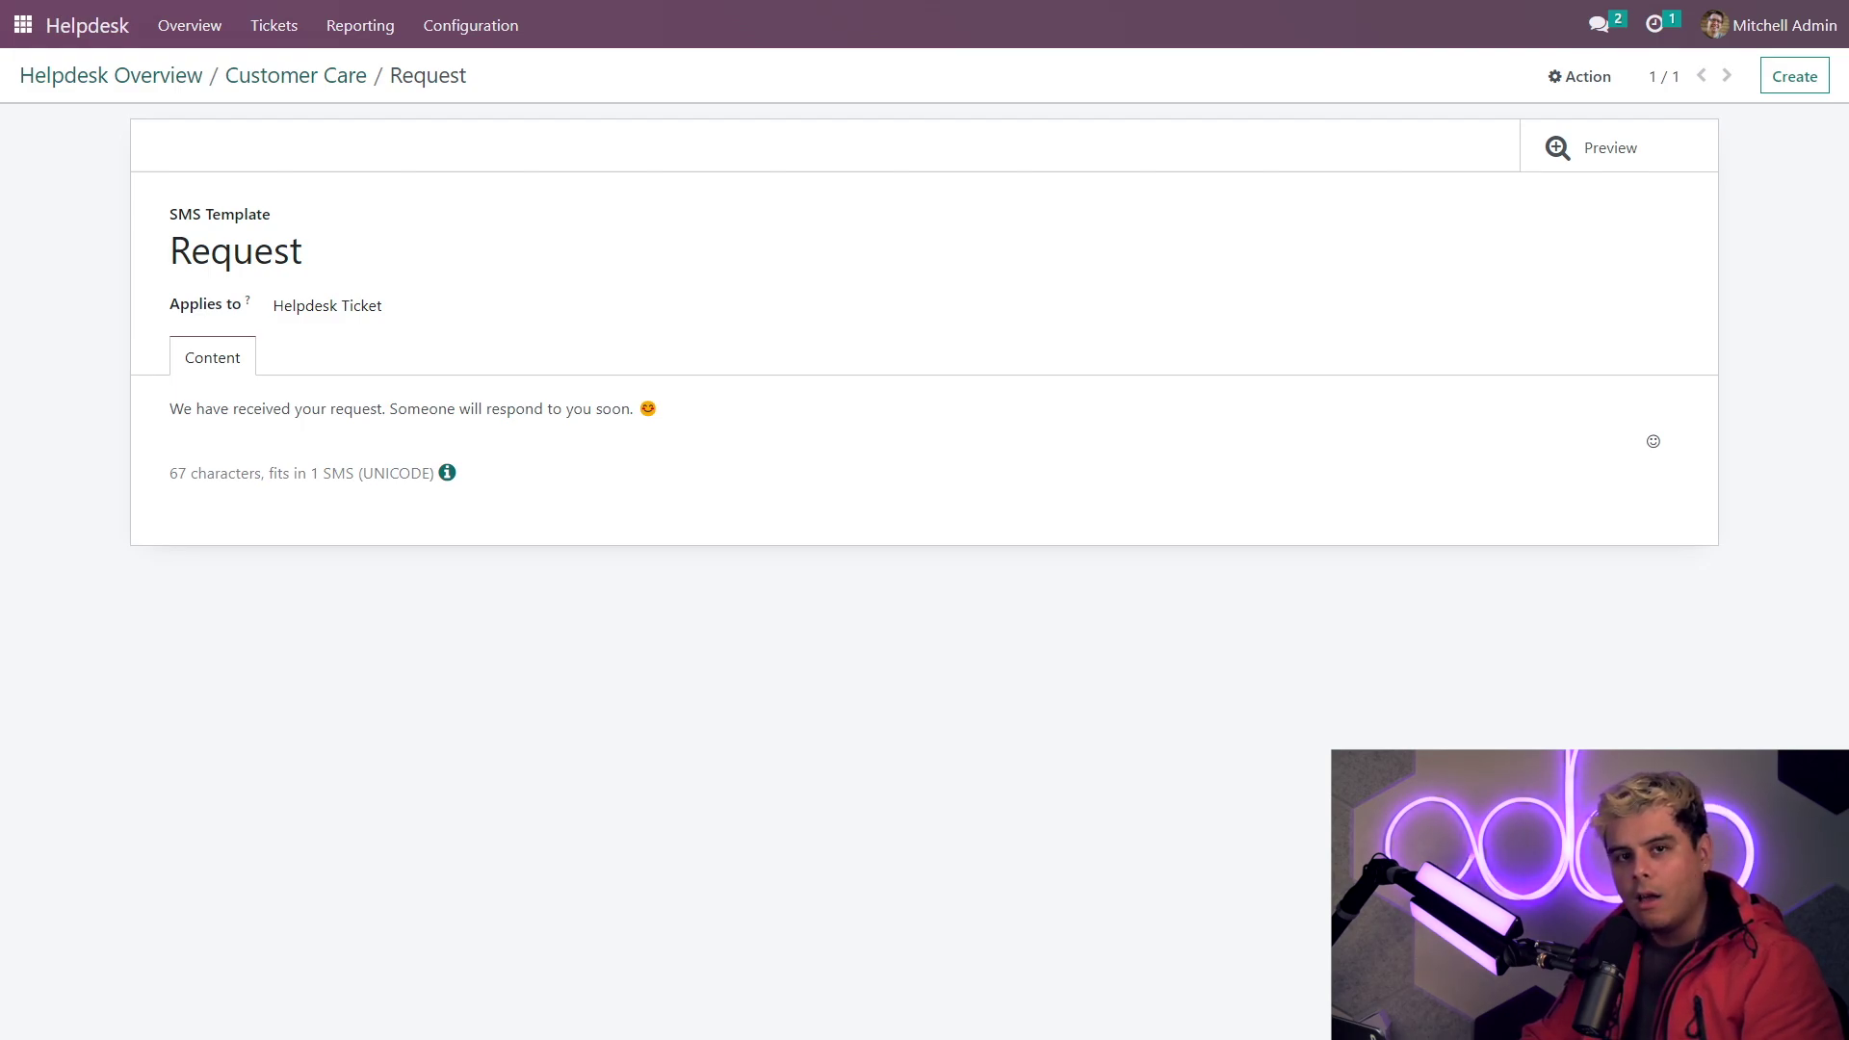
# Go to Configuration > Teams to list the Customer Care and VIP Support teams.
pyautogui.click(500, 26)
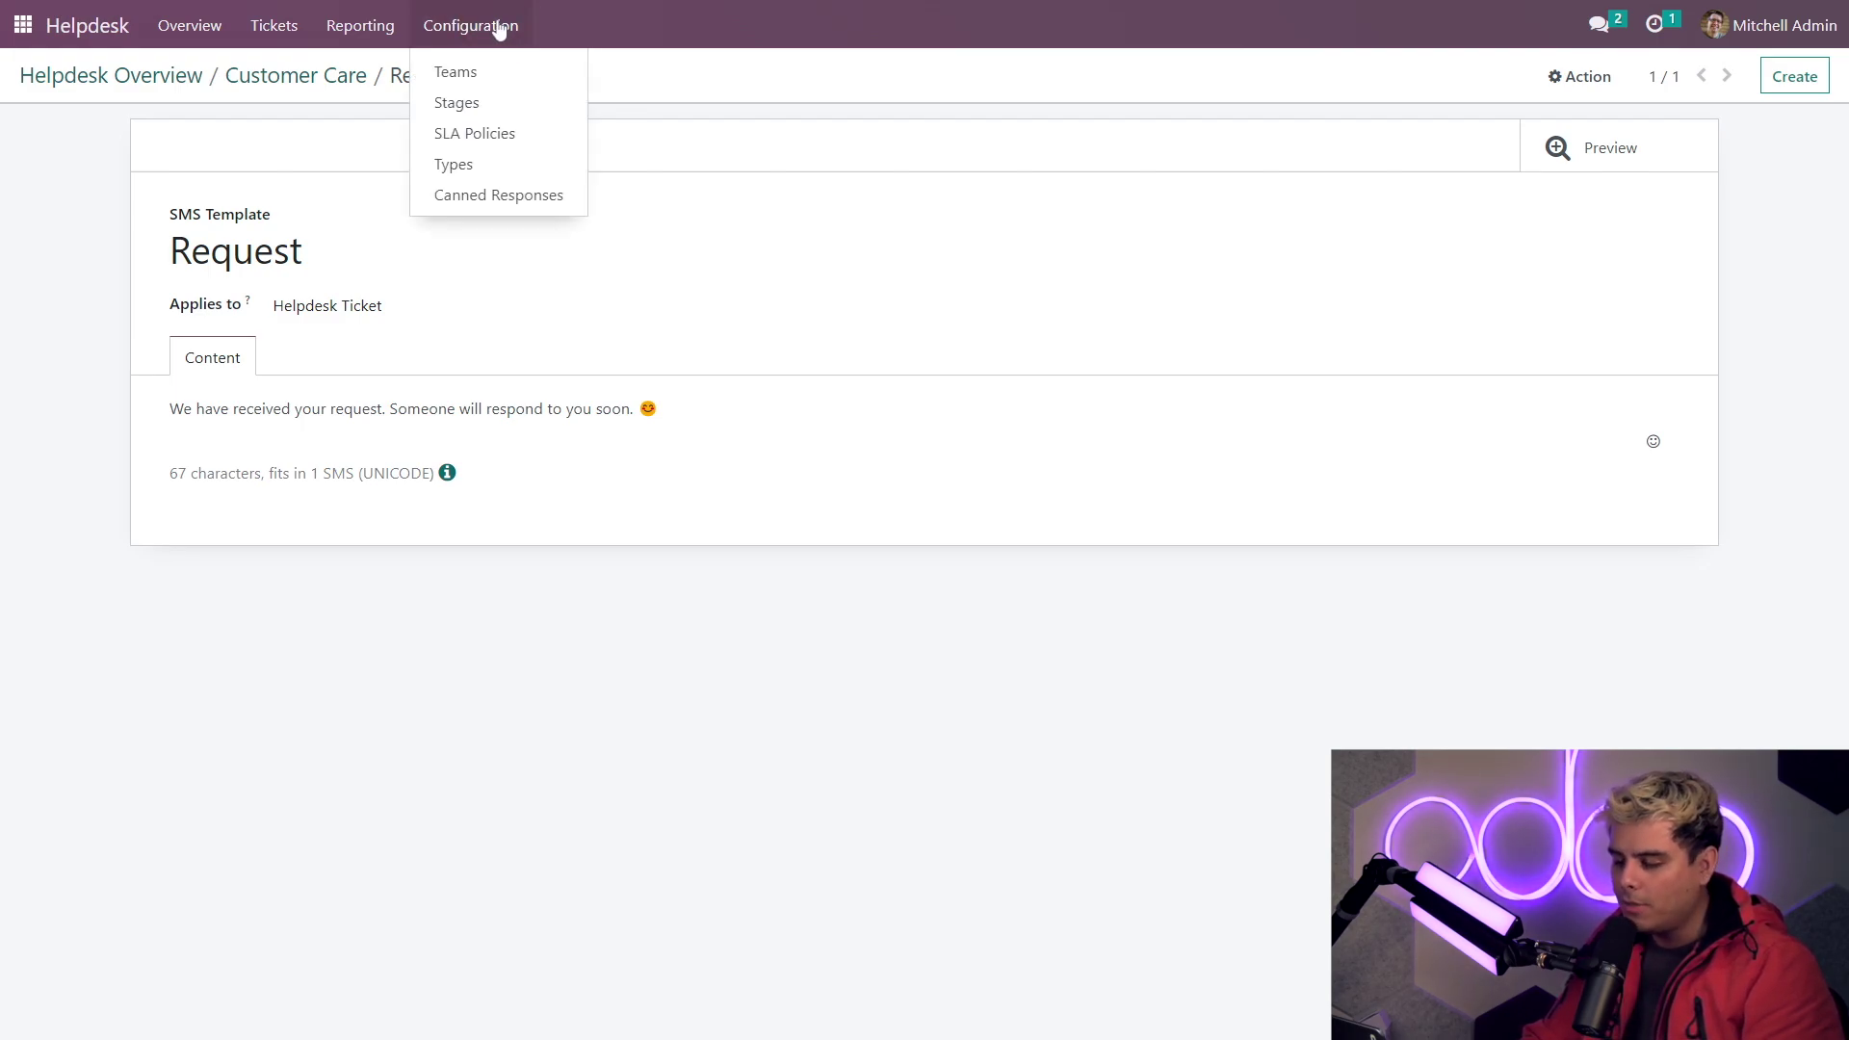
pyautogui.click(491, 73)
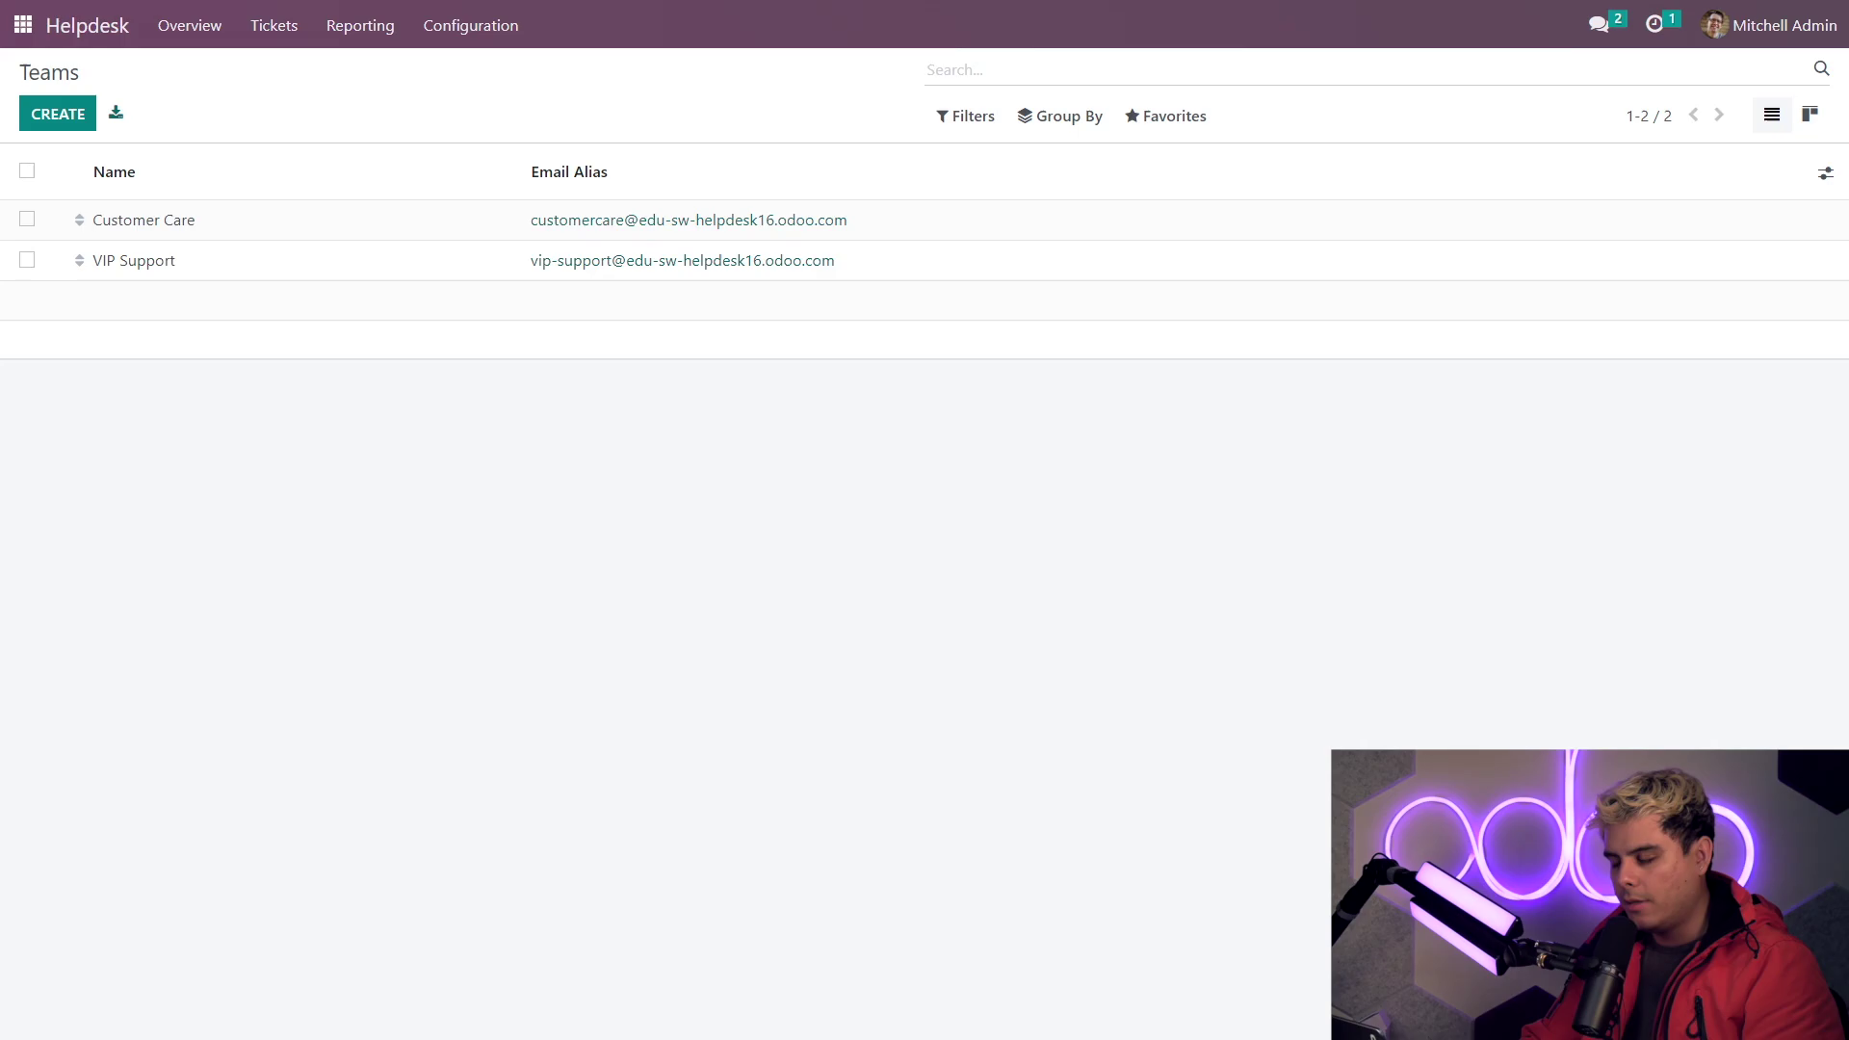
# Create a new helpdesk team and name it 'Field Service'.
pyautogui.click(69, 117)
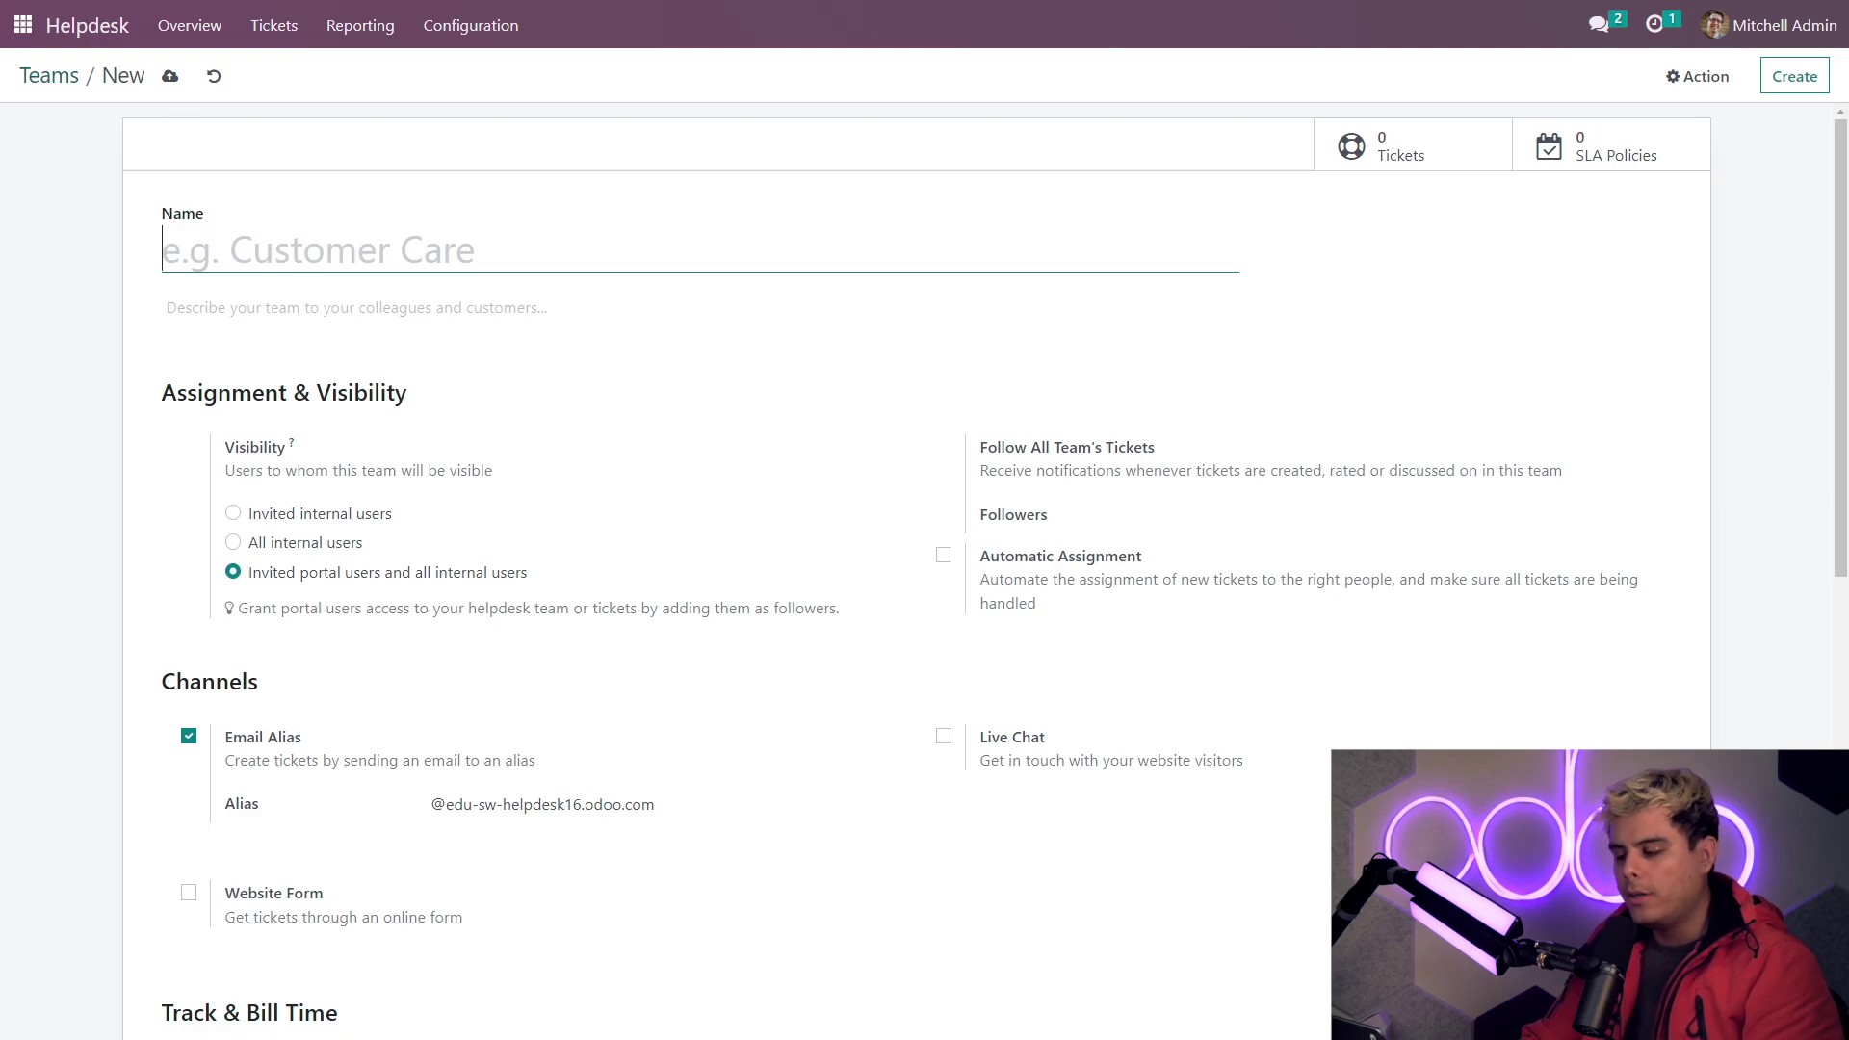
pyautogui.write('F')
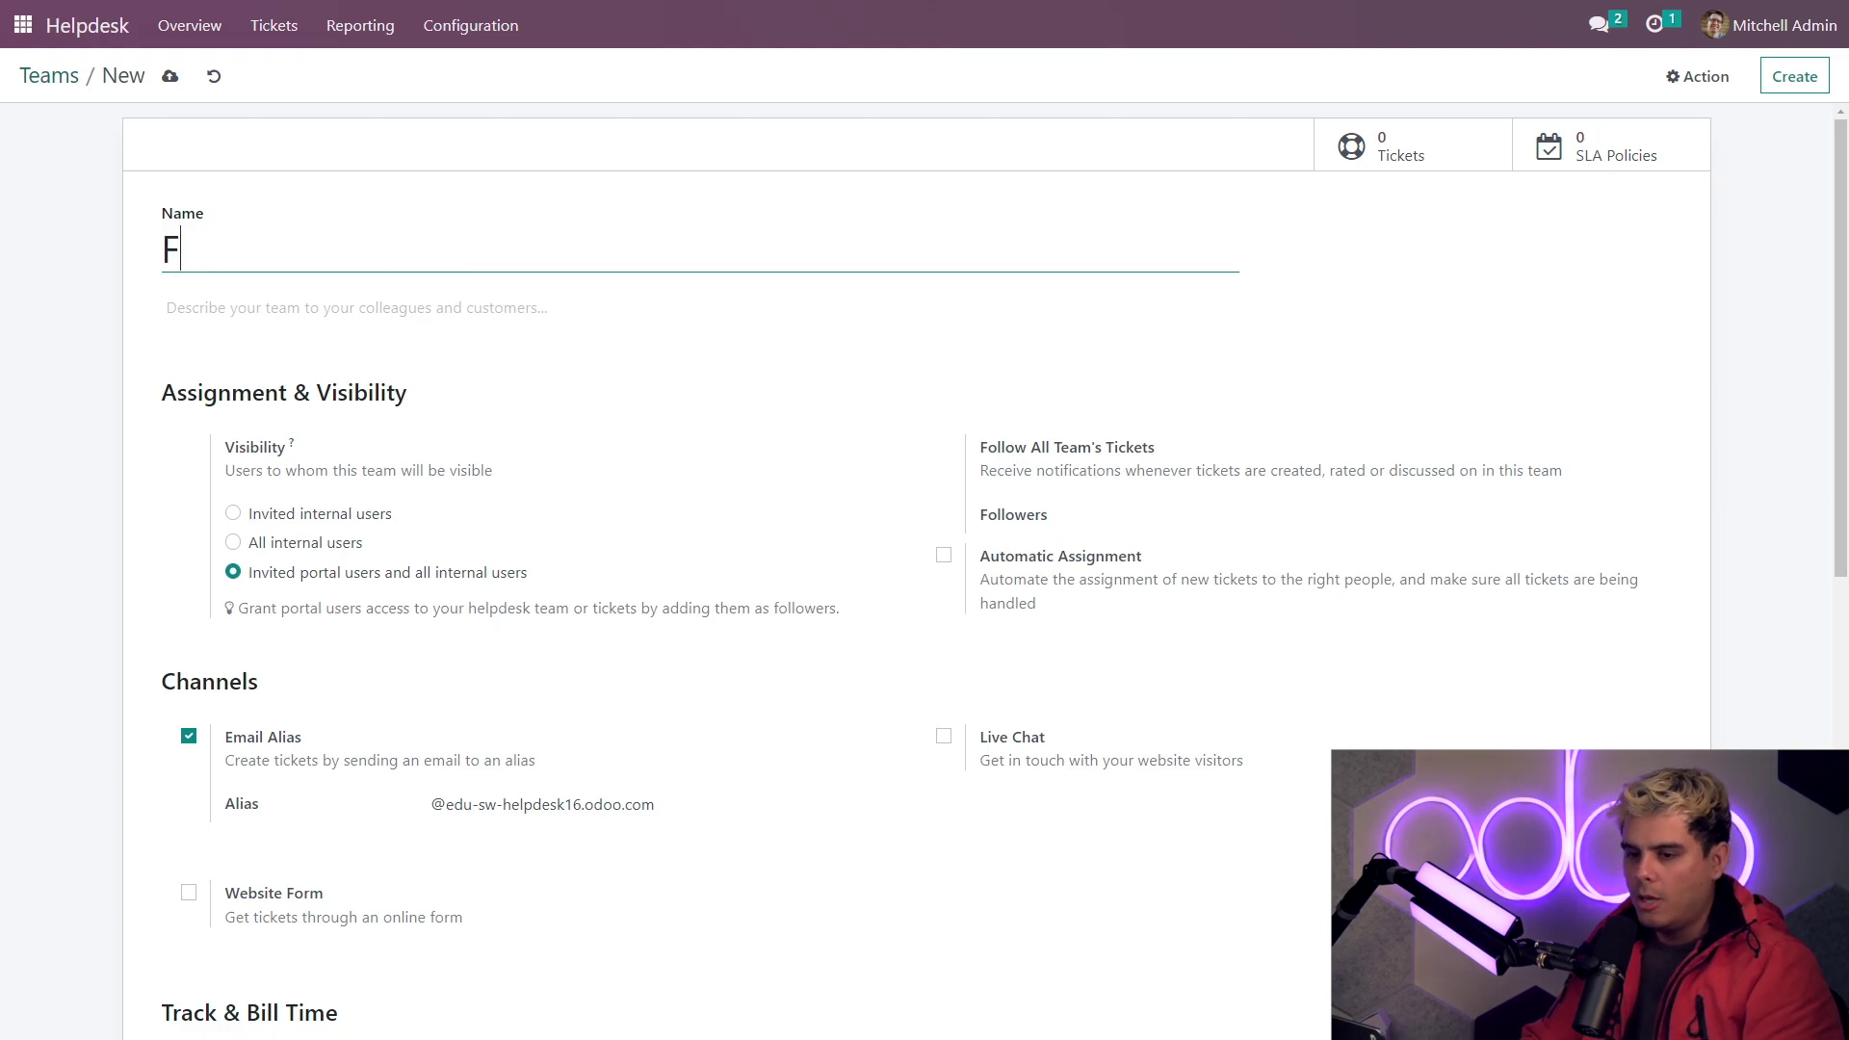
pyautogui.write('ield Ser')
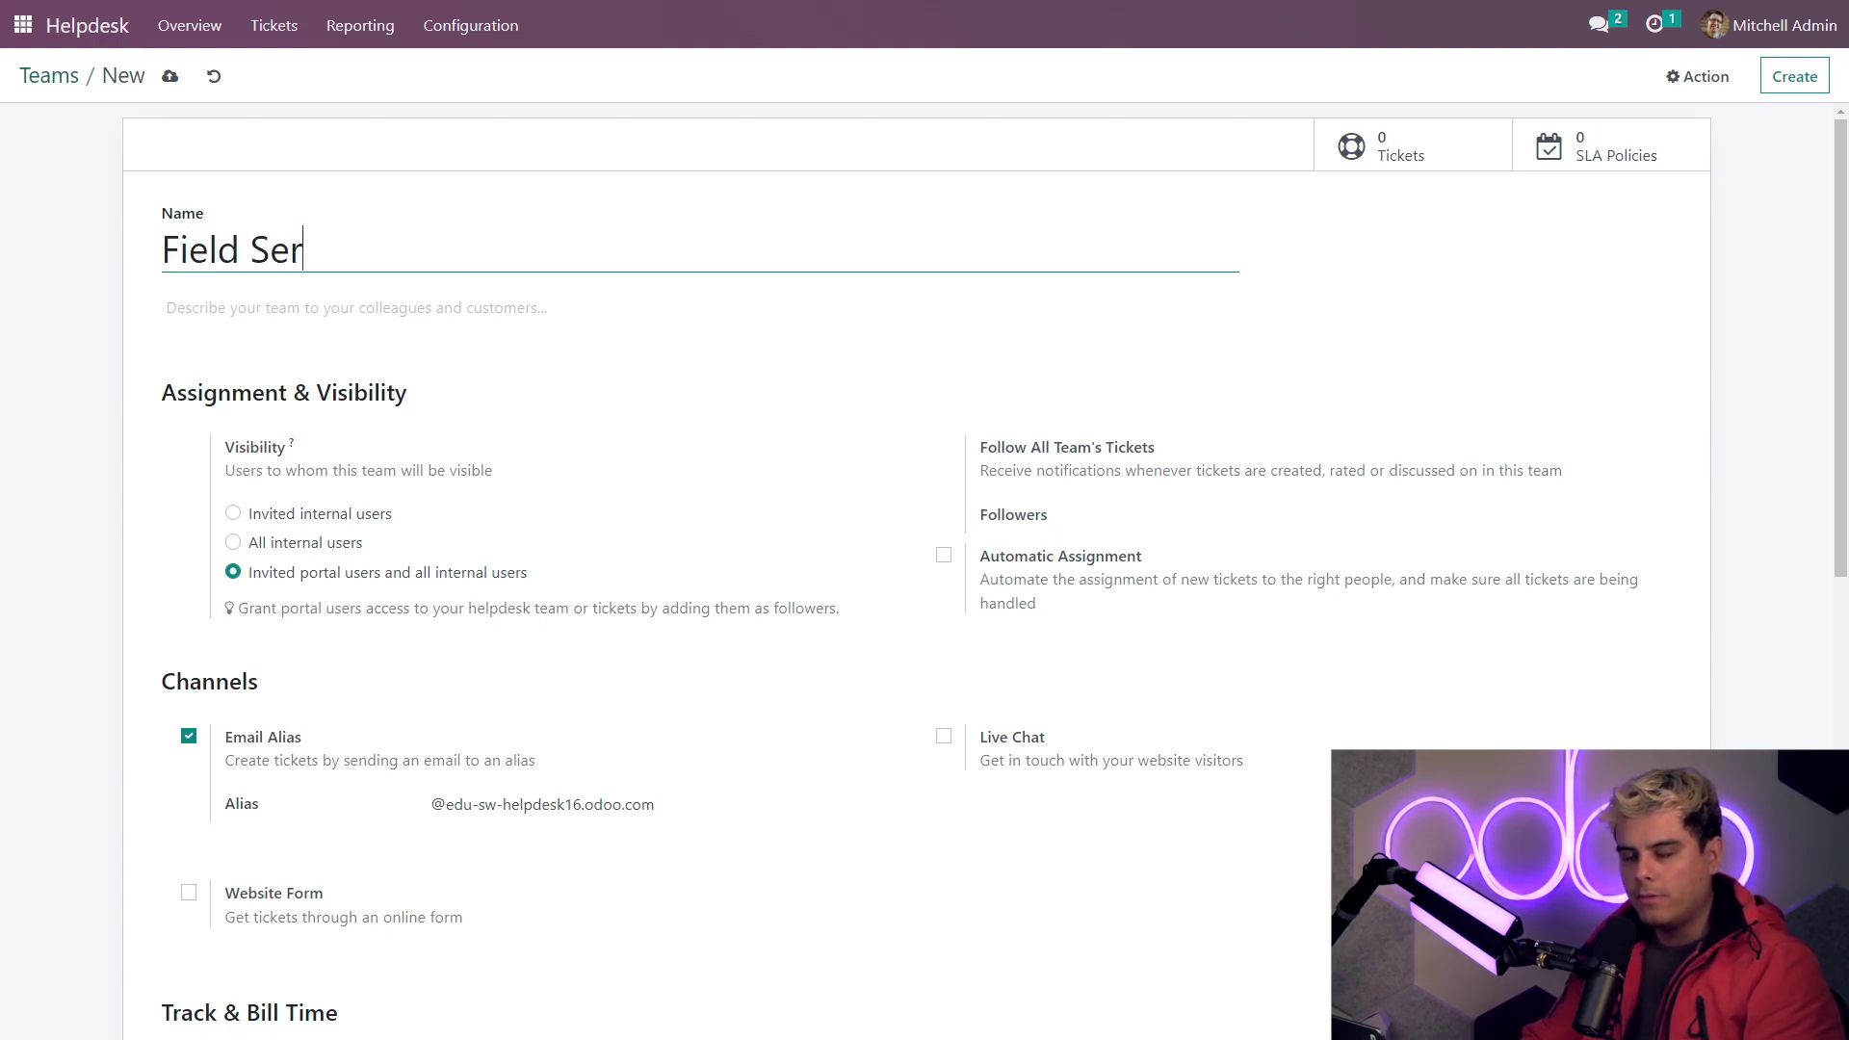
pyautogui.write('vice')
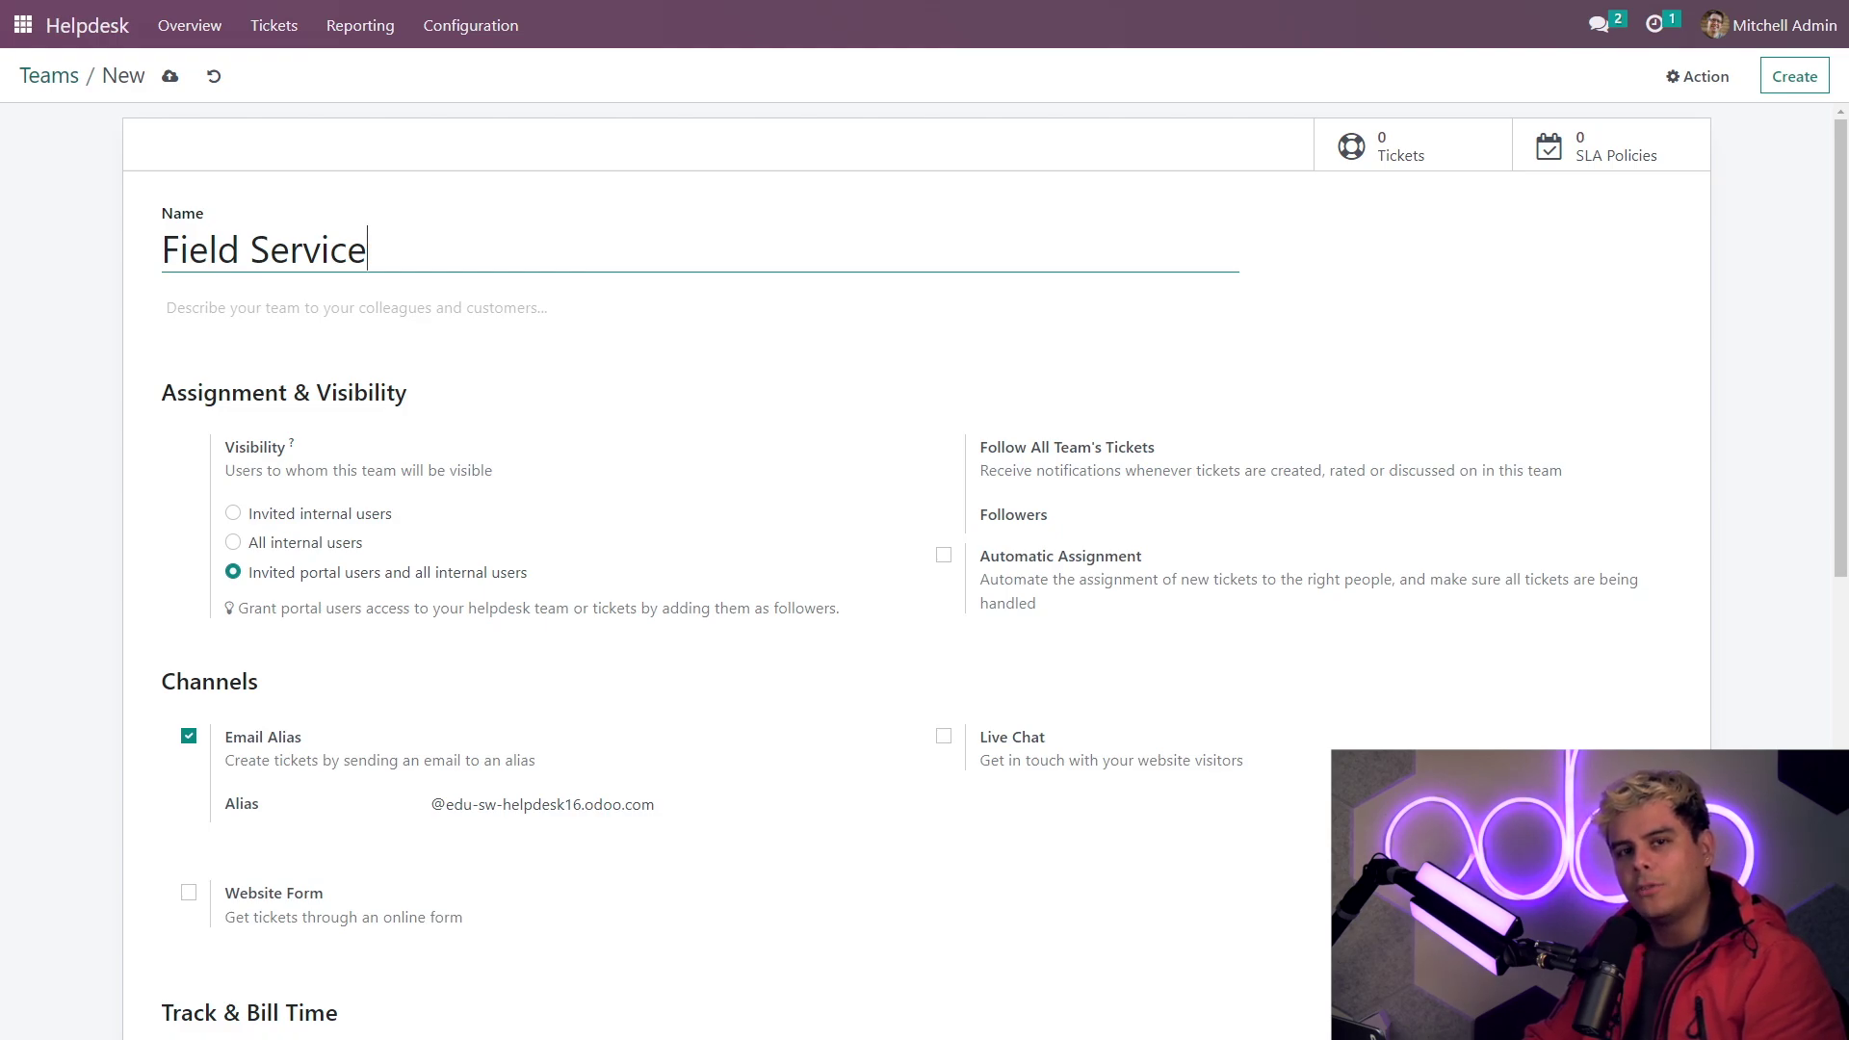
pyautogui.click(133, 372)
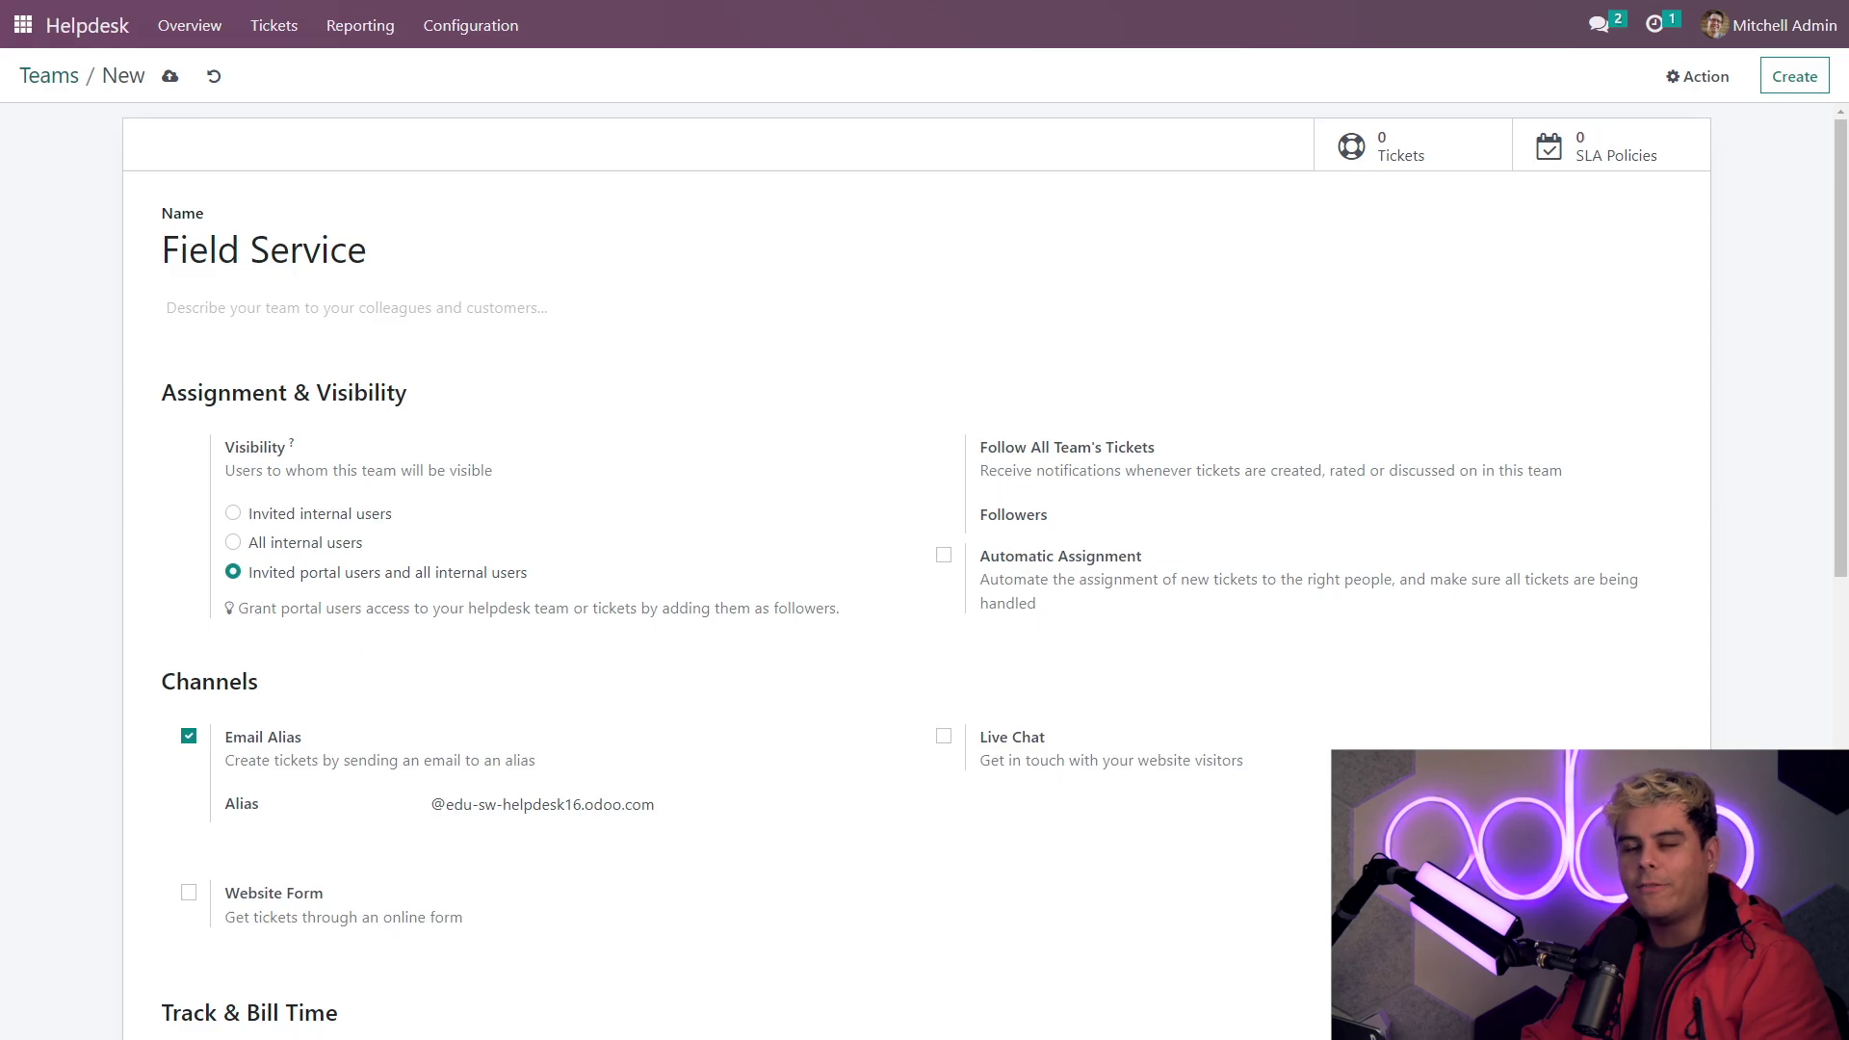
# Enable Automatic Assignment with 'Each user has an equal number of open tickets' and add a second user.
pyautogui.click(945, 564)
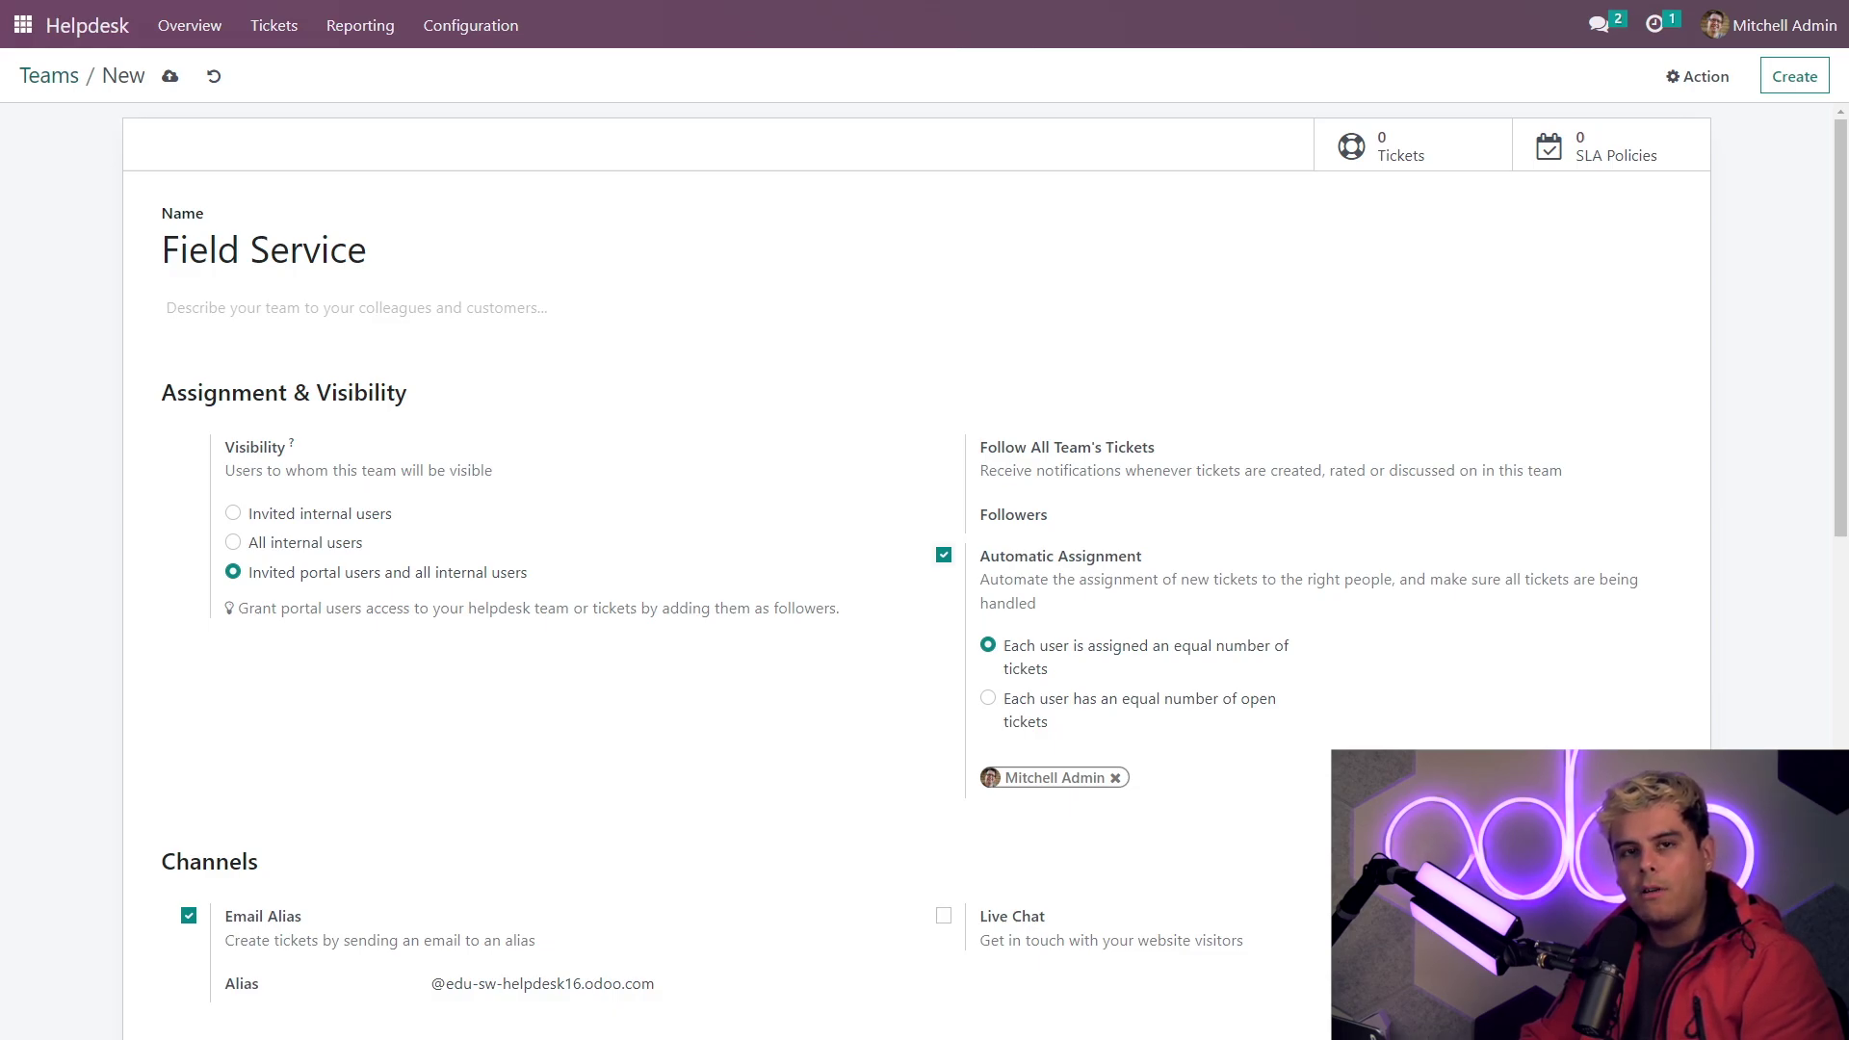
pyautogui.click(1044, 699)
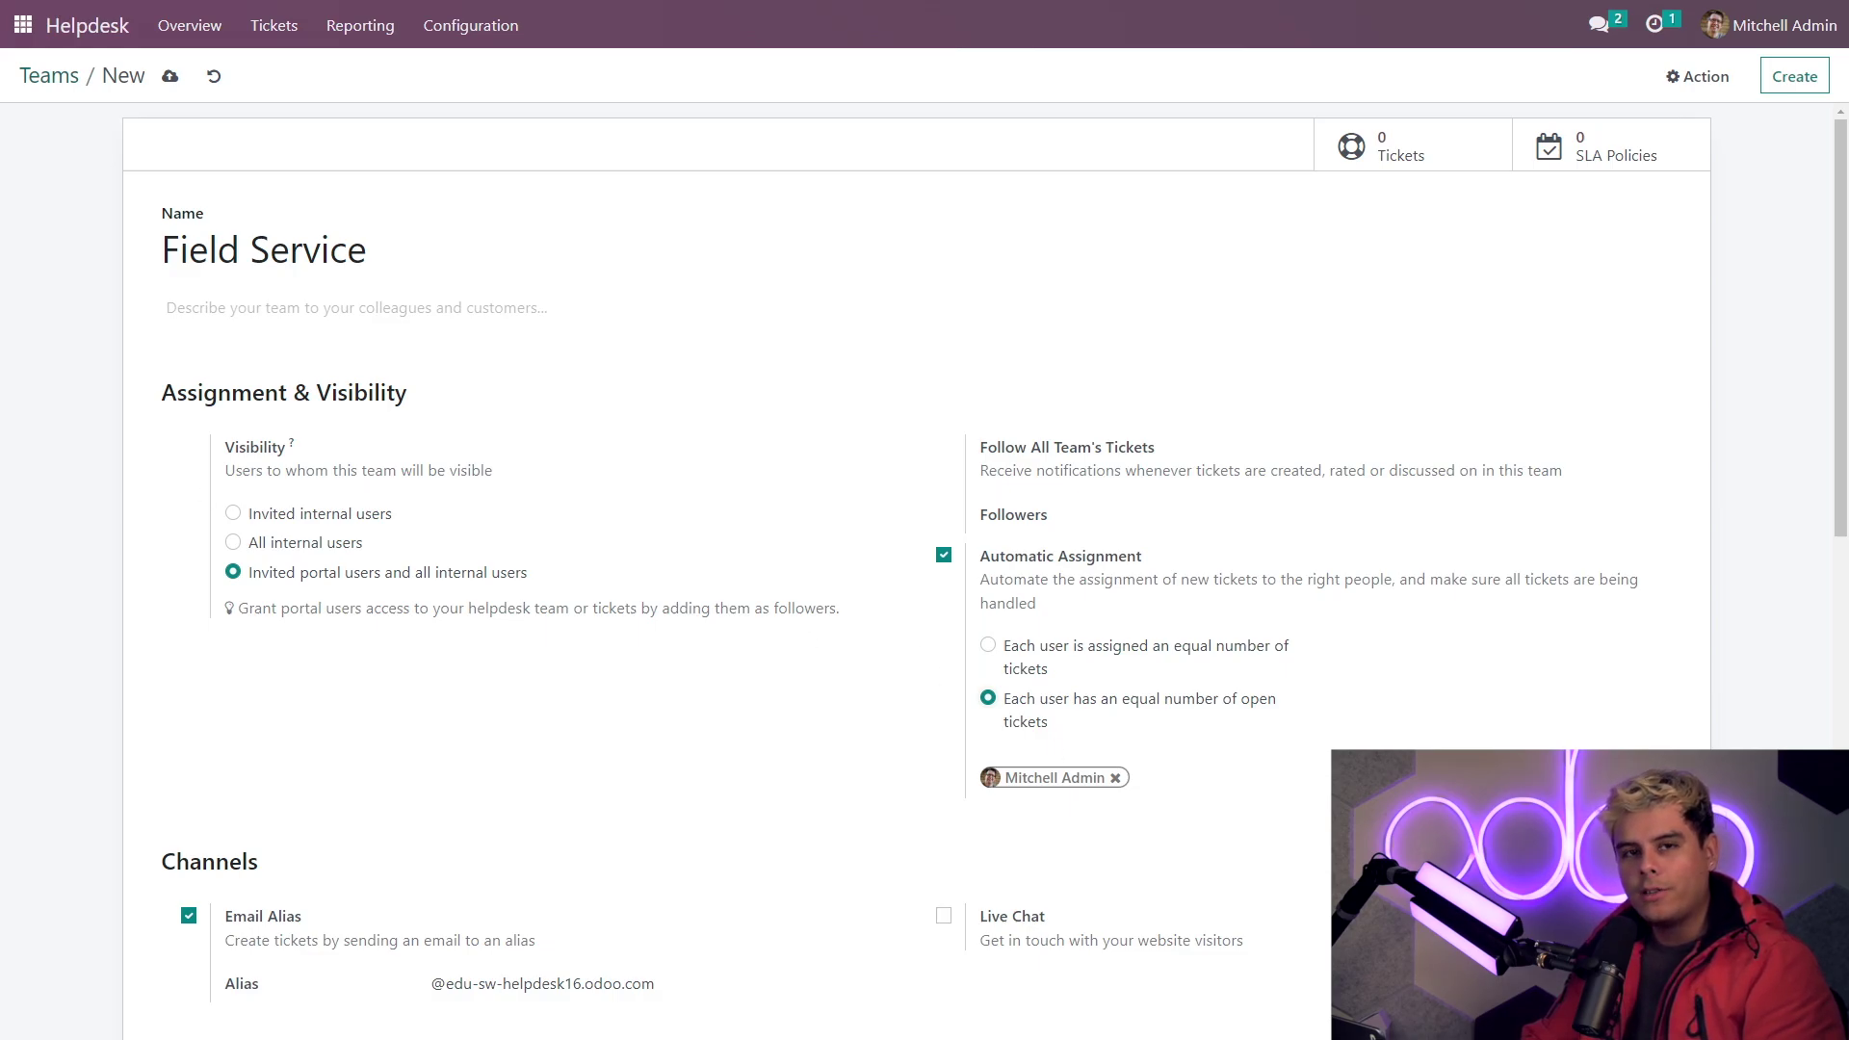
pyautogui.click(1312, 780)
pyautogui.write('au')
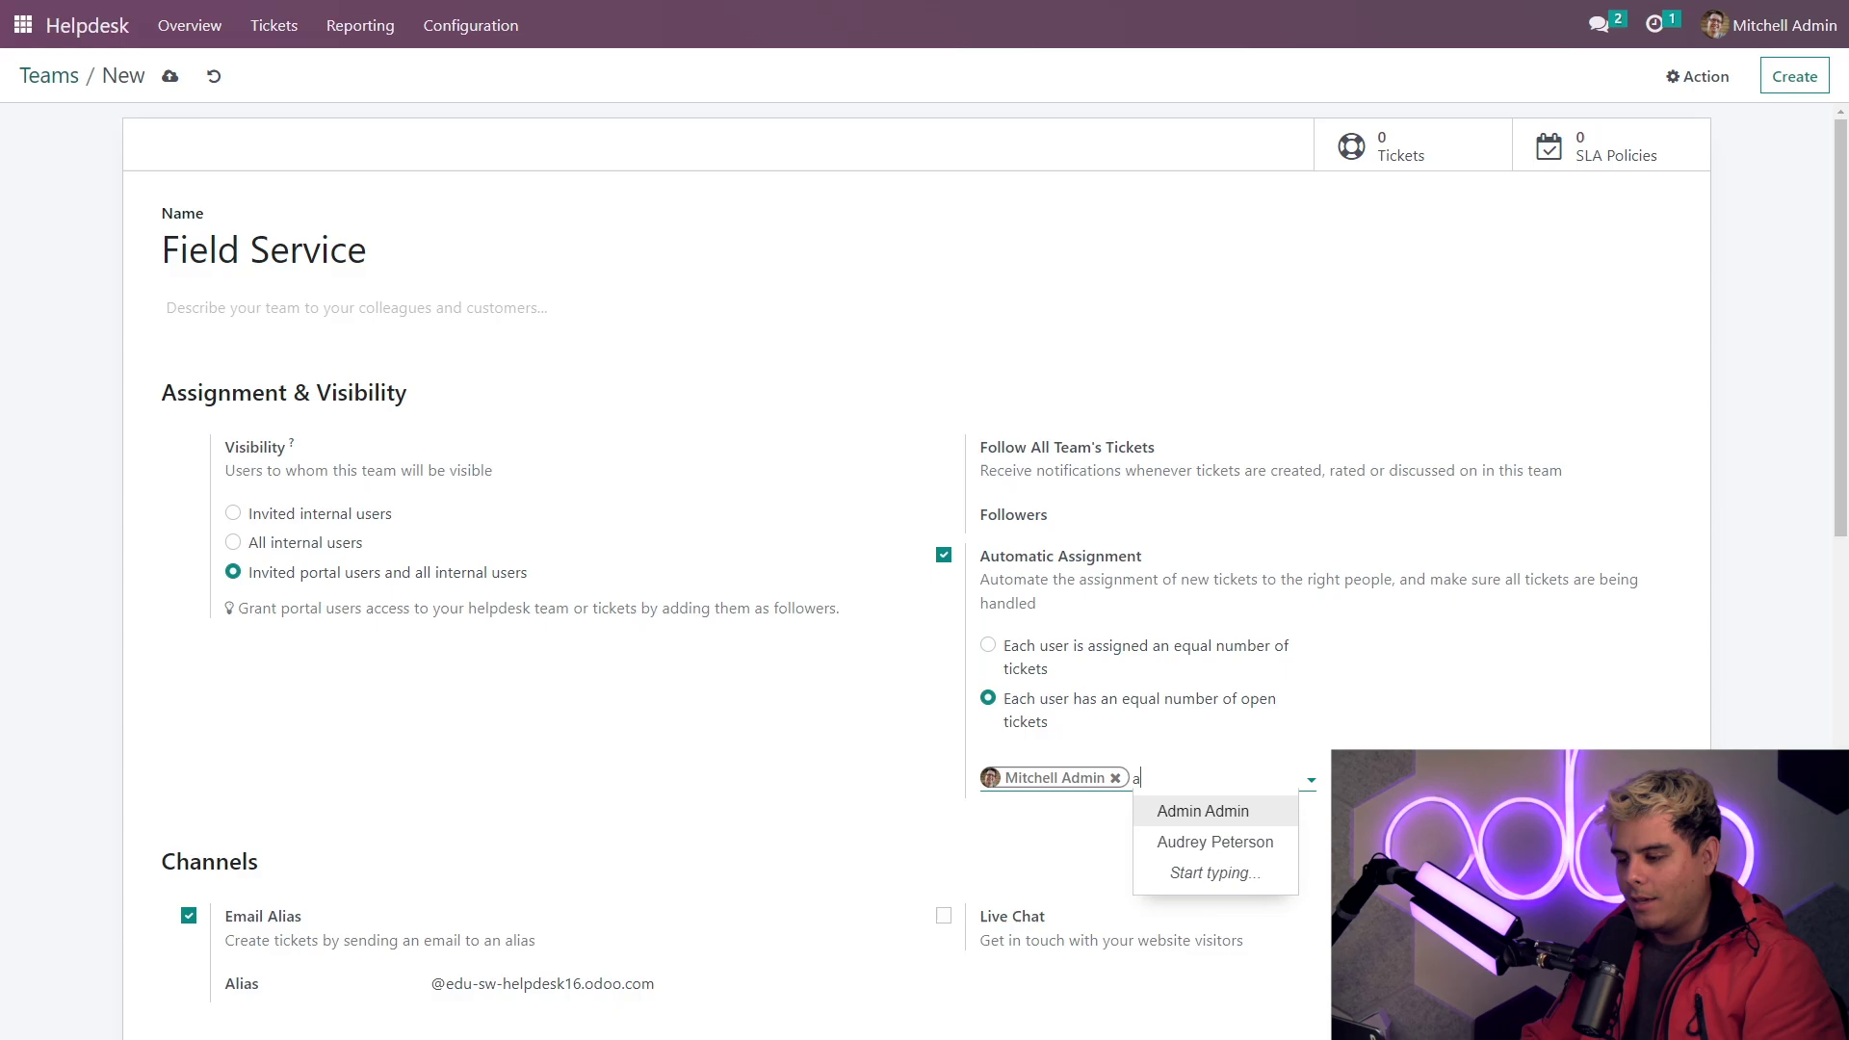
pyautogui.click(1223, 811)
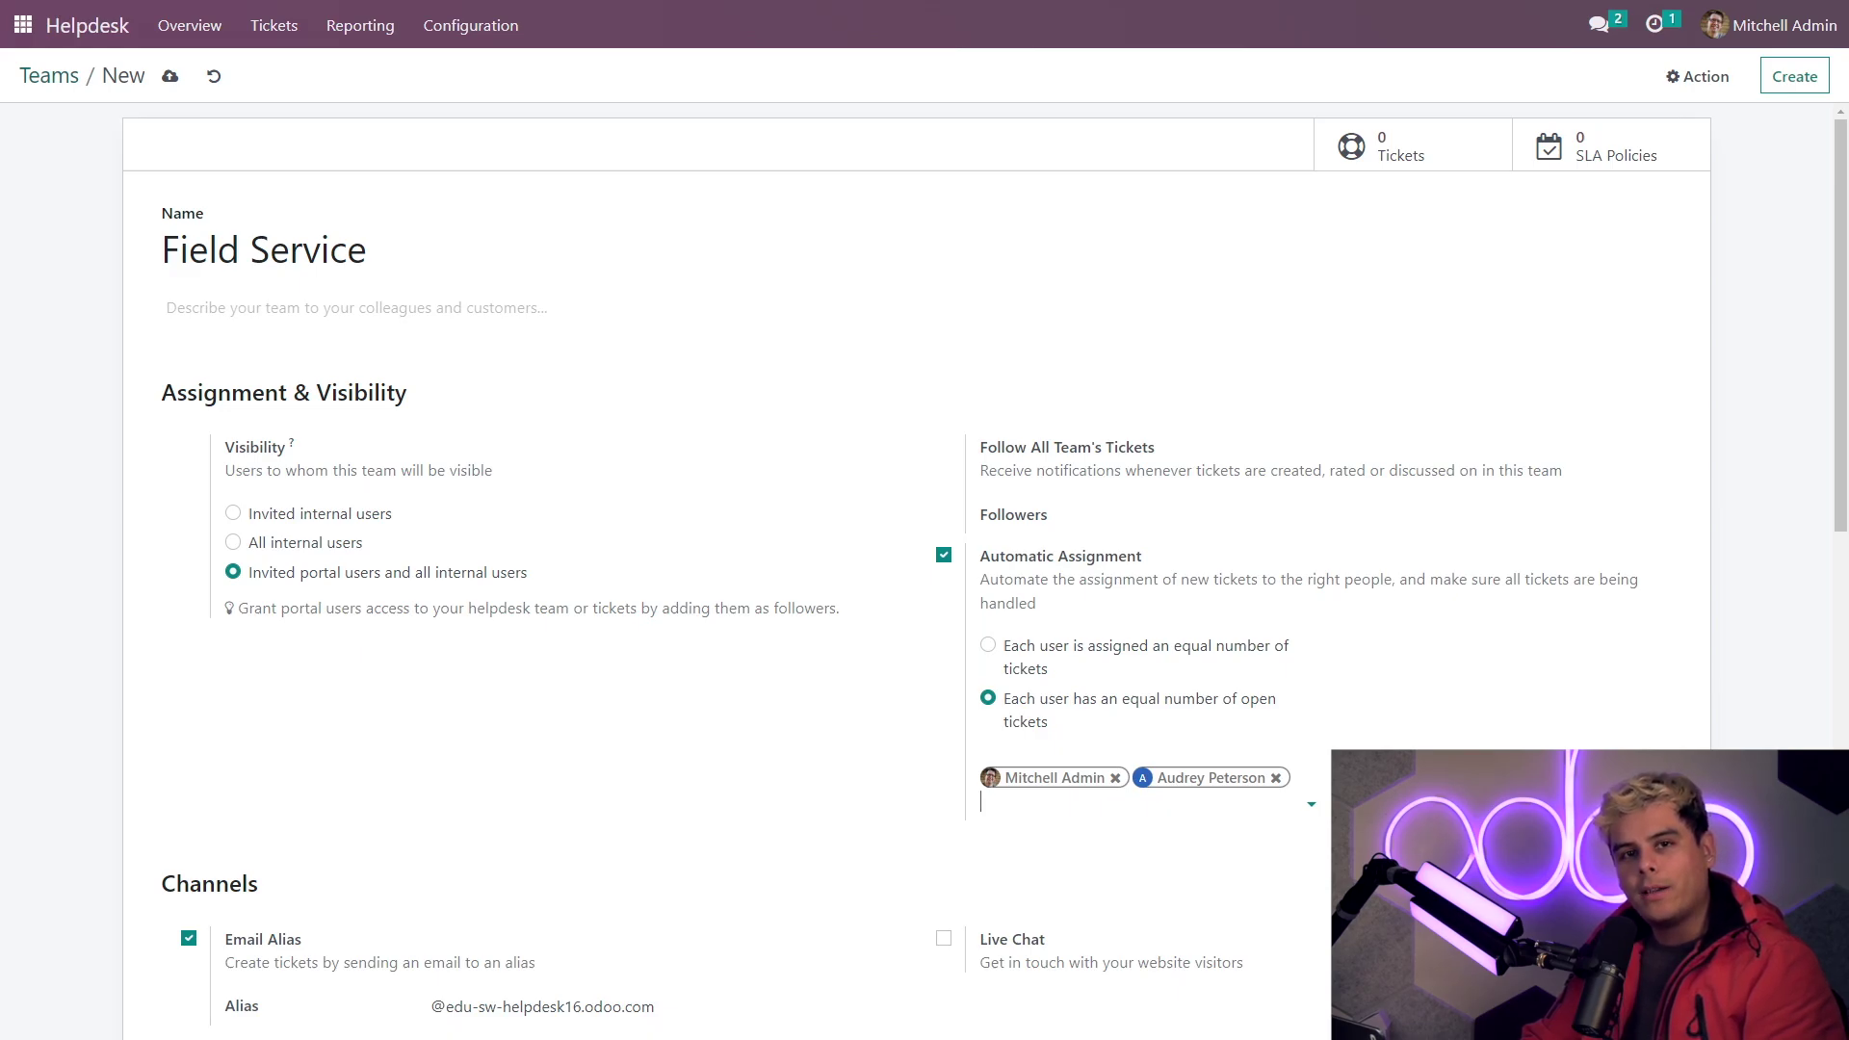
# Return to the Helpdesk Overview to see Field Service listed with Customer Care and VIP Support.
pyautogui.click(190, 29)
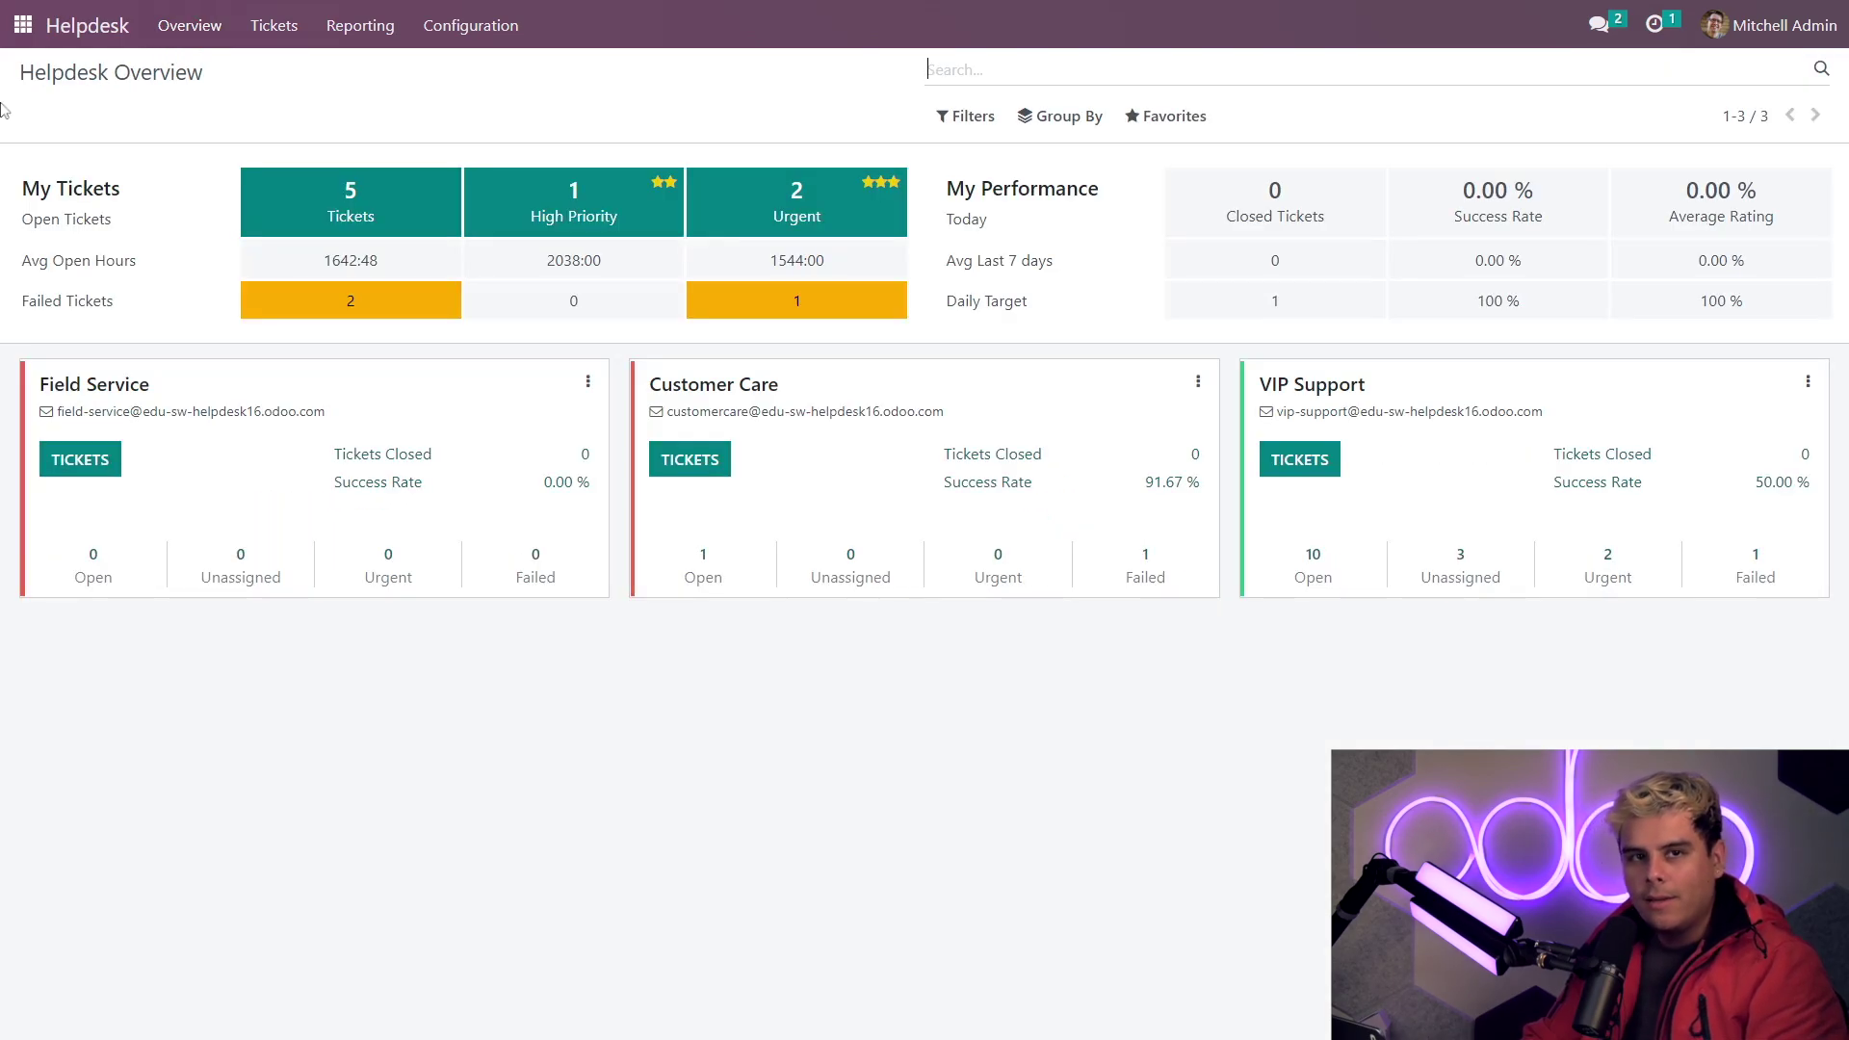